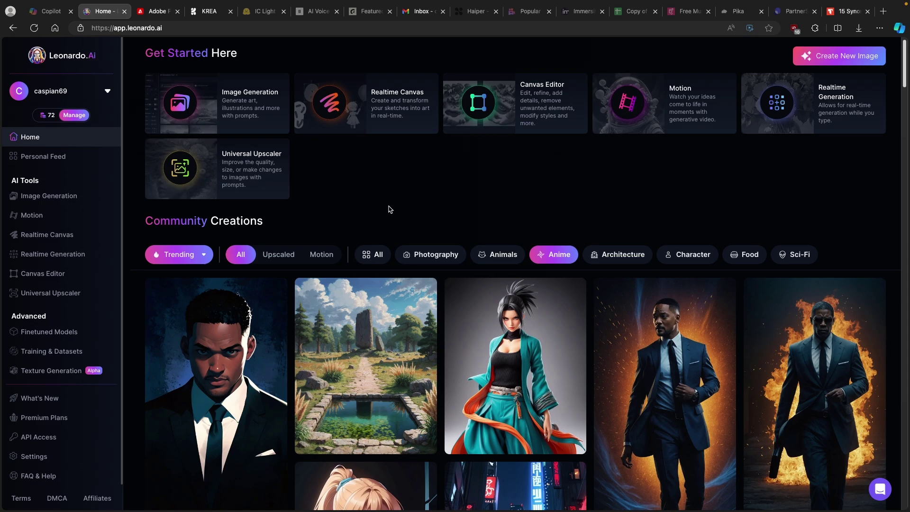
Open the Leonardo.Ai plans and pricing page
click(74, 115)
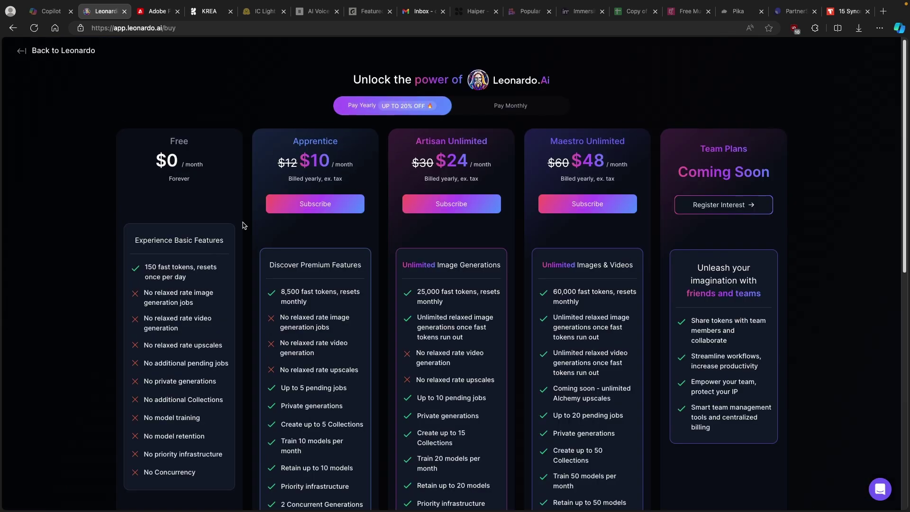
drag(145, 267, 212, 280)
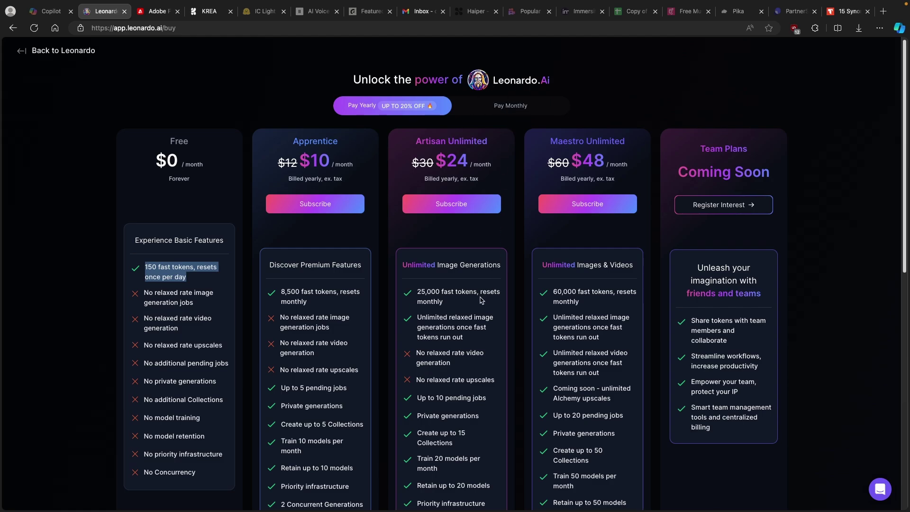
scroll(482, 299, down, 1)
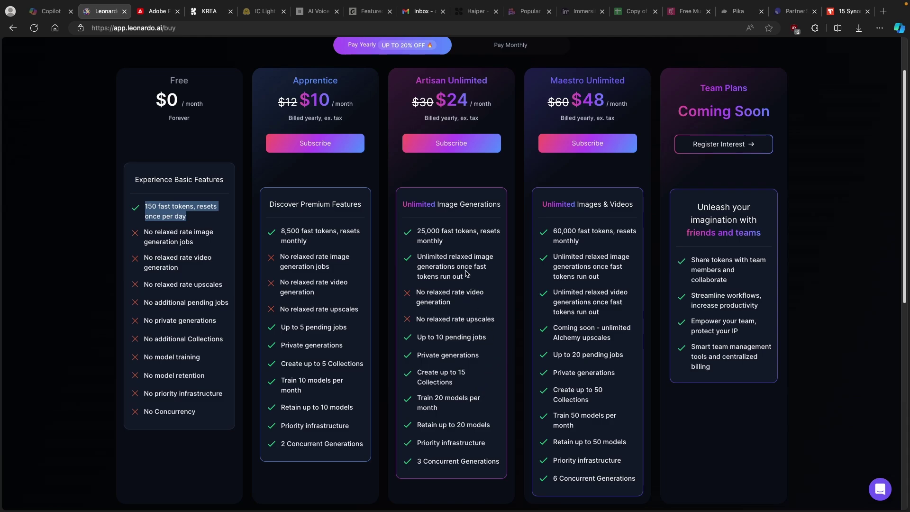
scroll(467, 274, up, 2)
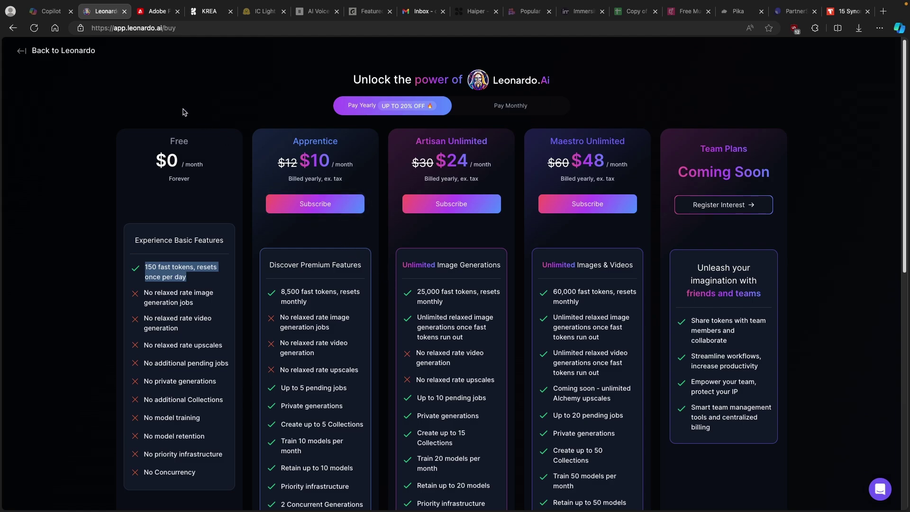
click(41, 53)
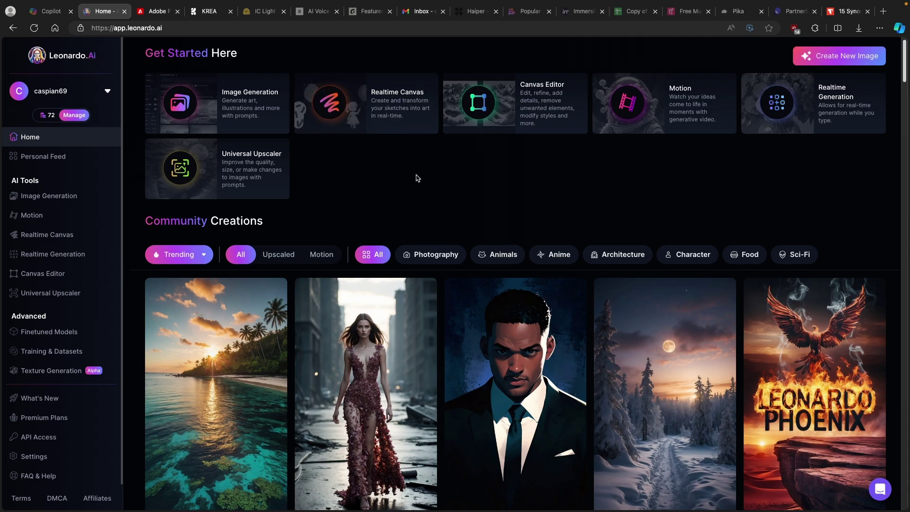
Apply the Anime filter to Community Creations and open the retro anime rain image's details
drag(146, 221, 290, 223)
click(293, 221)
click(559, 259)
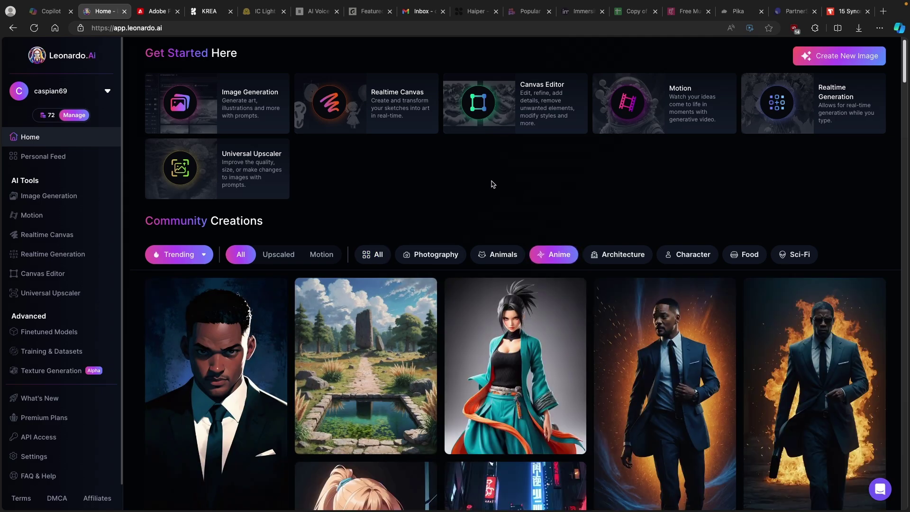
scroll(497, 180, down, 1)
scroll(497, 179, down, 1)
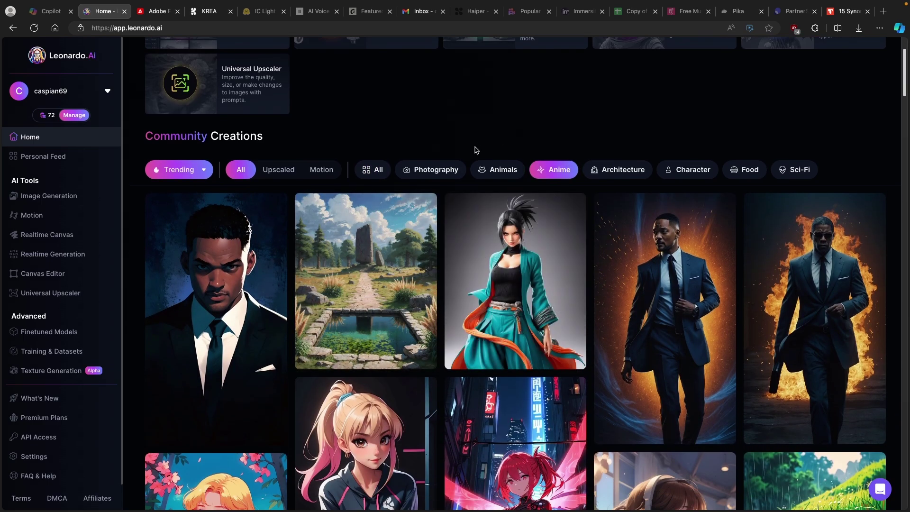
scroll(475, 147, down, 10)
scroll(515, 187, down, 10)
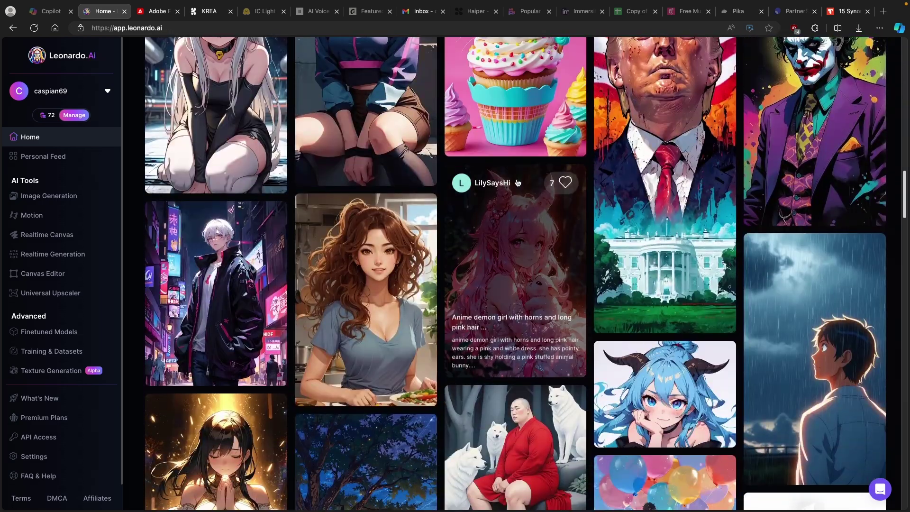
click(803, 199)
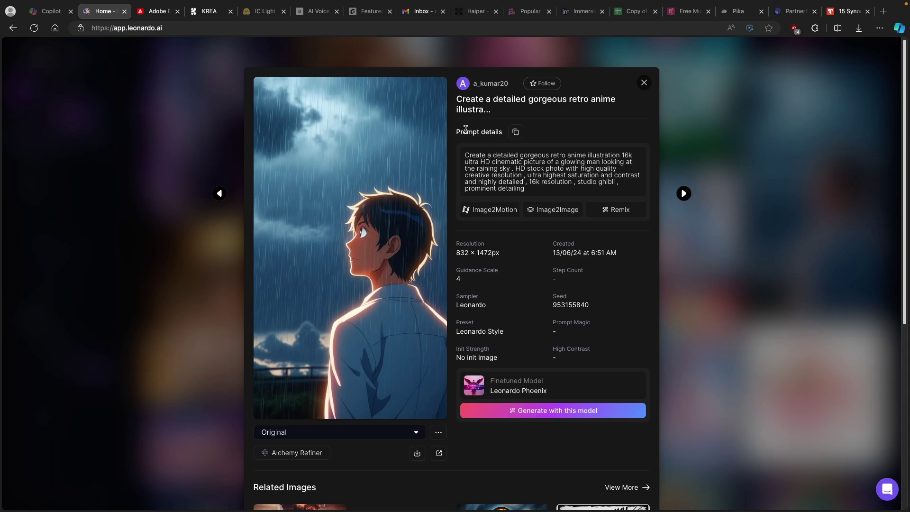
Copy the retro anime rain image's prompt, then close its details to return to the Anime gallery
drag(531, 191, 462, 155)
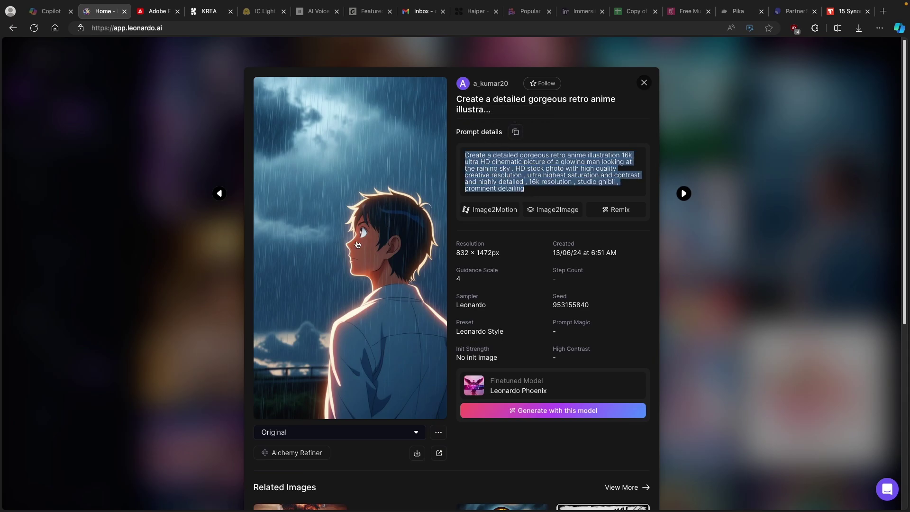
click(575, 121)
click(516, 131)
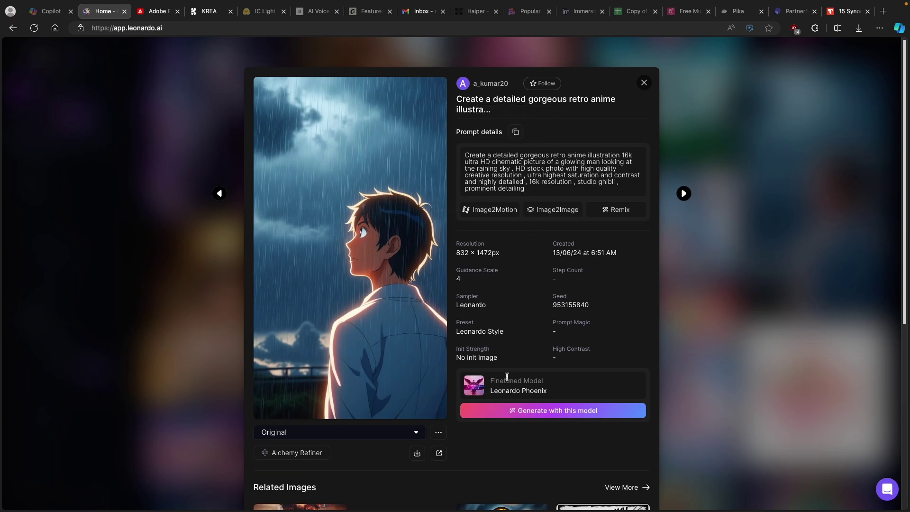
drag(490, 379, 545, 380)
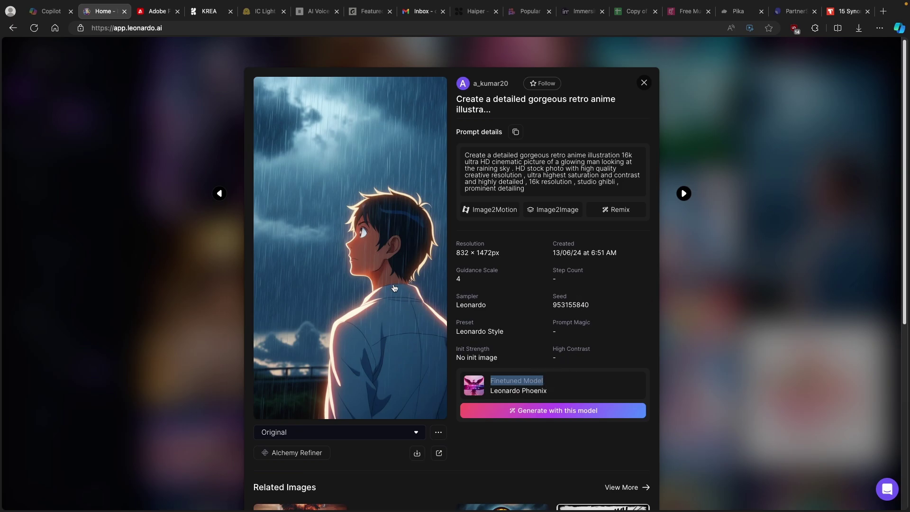
key(Escape)
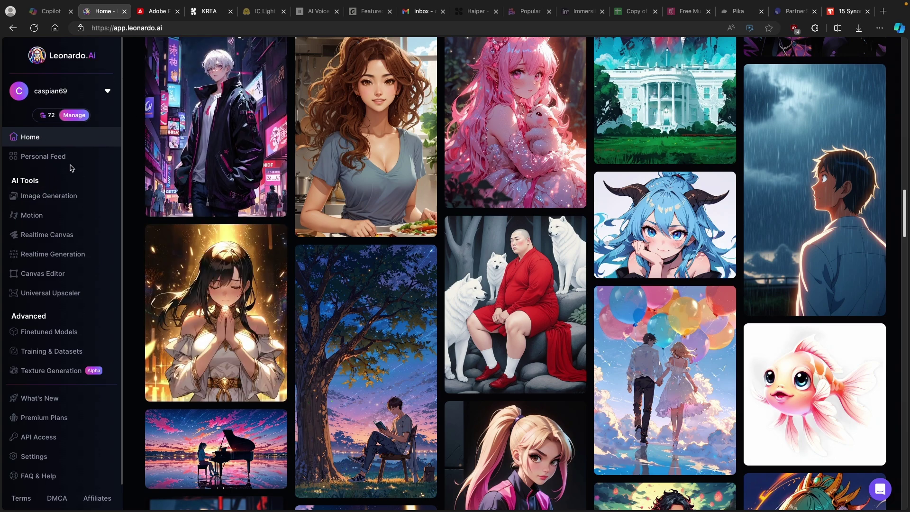
drag(11, 183, 48, 183)
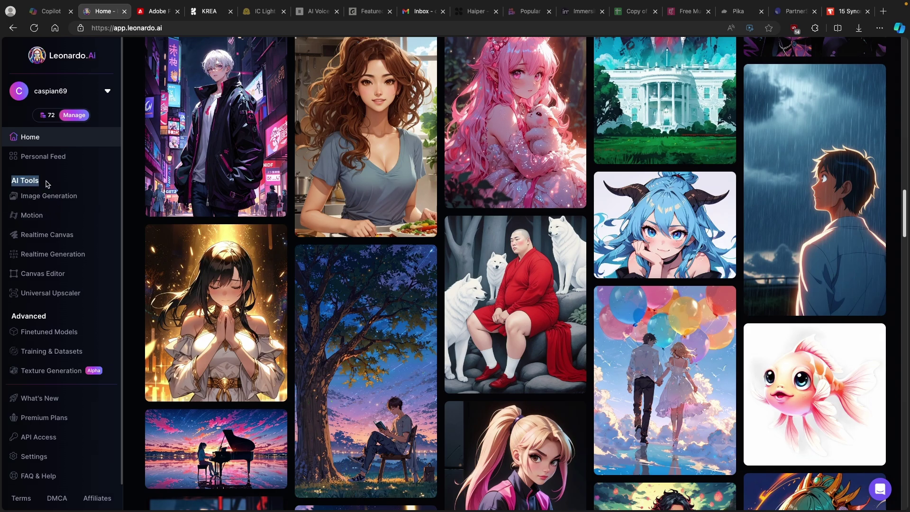
Paste the copied rainy-sky prompt into a new Image Generation prompt and bring up the Presets list
click(62, 197)
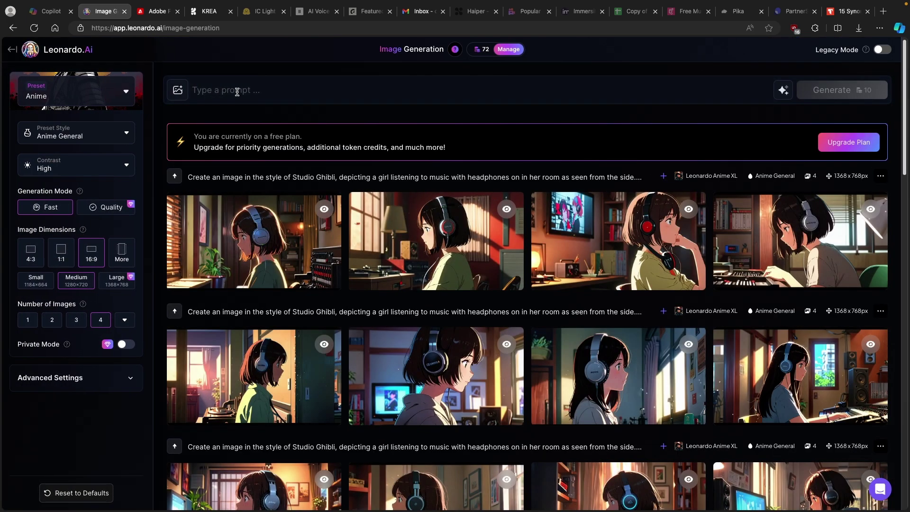
click(241, 94)
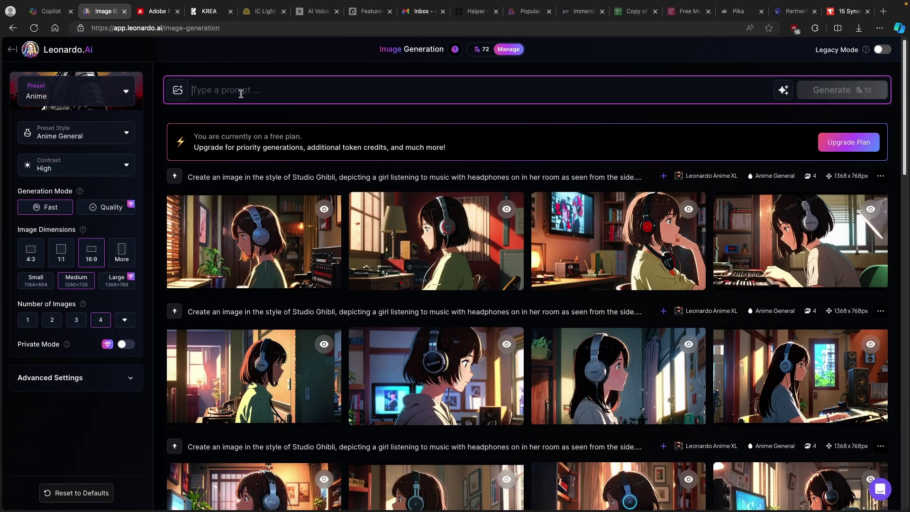
key(ctrl+v)
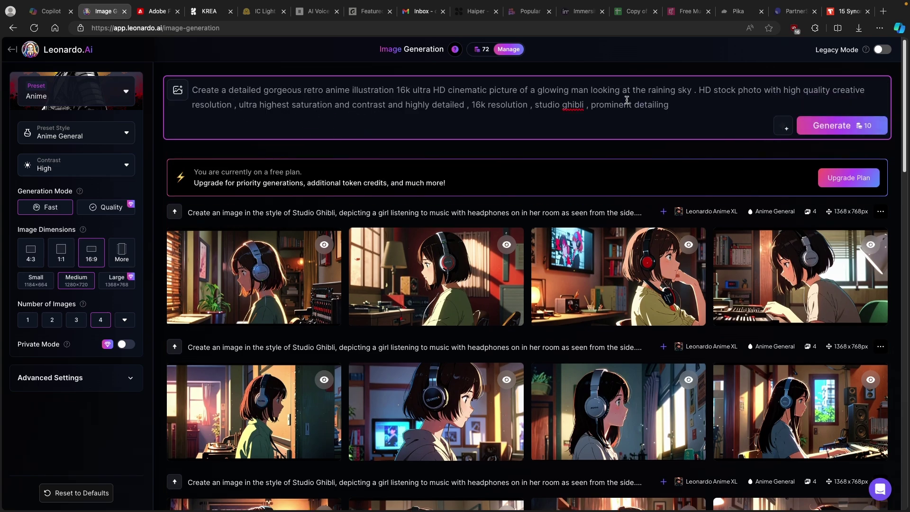
click(783, 125)
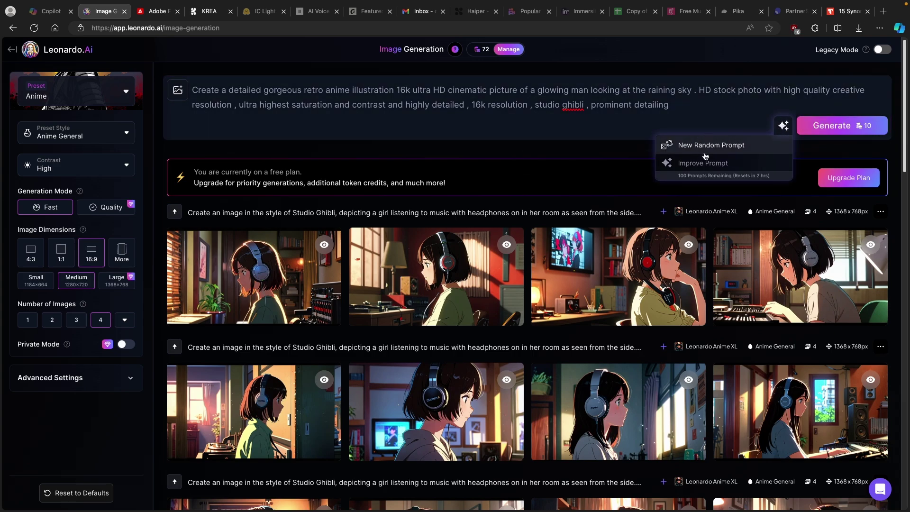
click(684, 108)
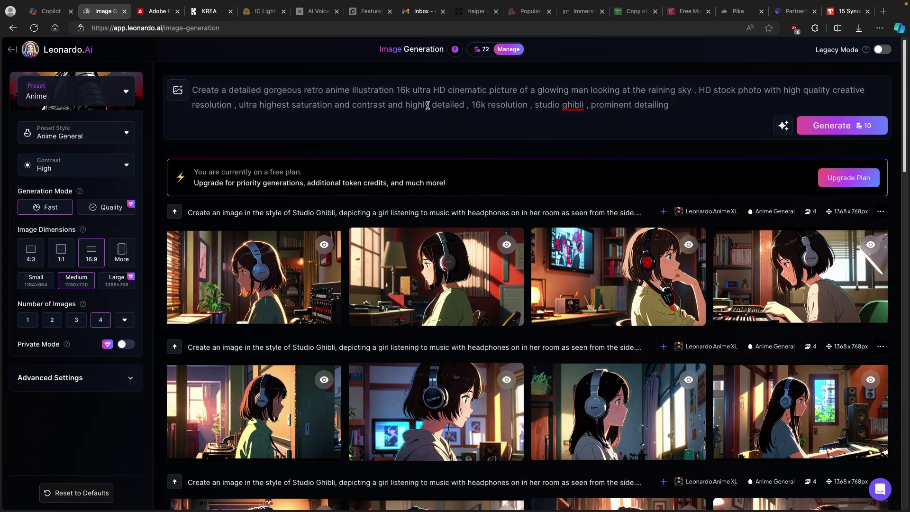
click(122, 96)
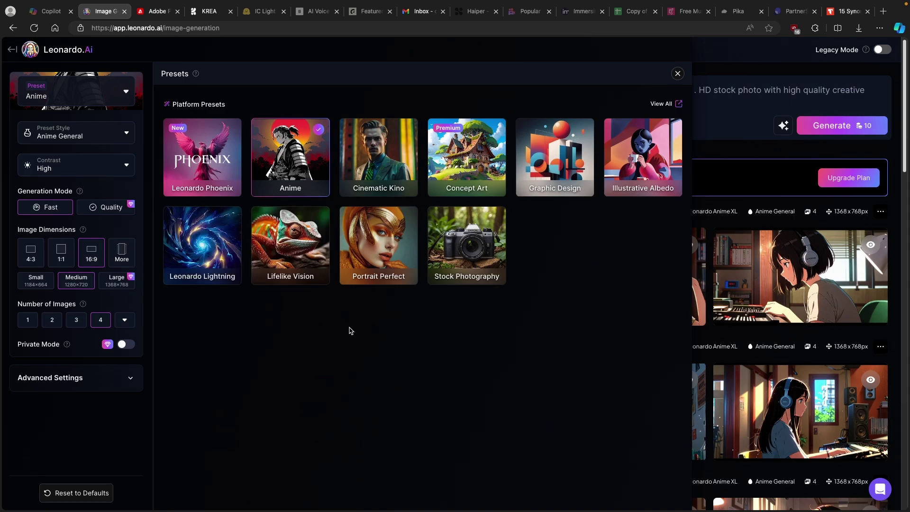
Choose the Leonardo Phoenix preset and keep Prompt Enhance on Auto
mouse_move(229, 164)
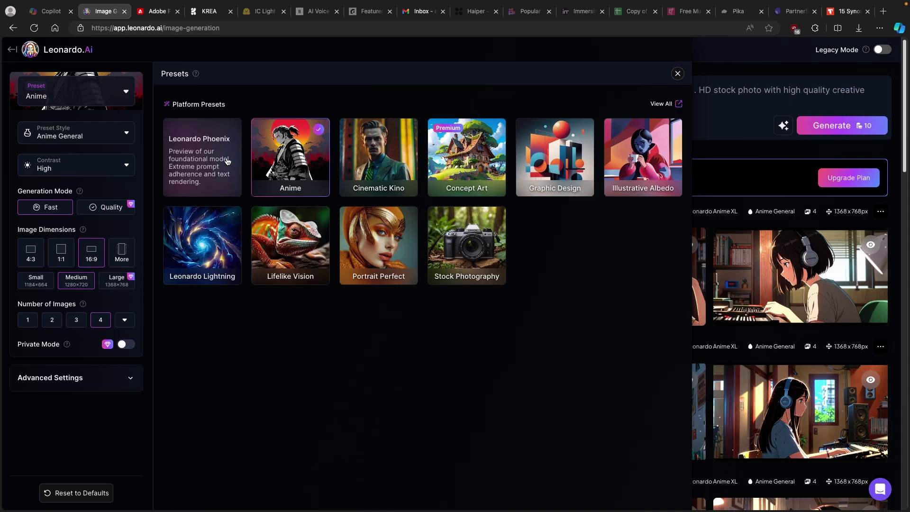
click(225, 169)
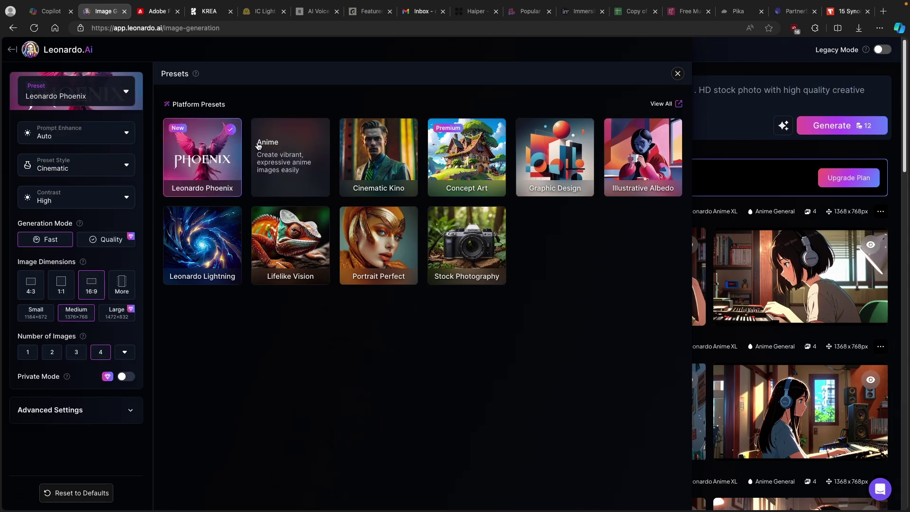
click(677, 74)
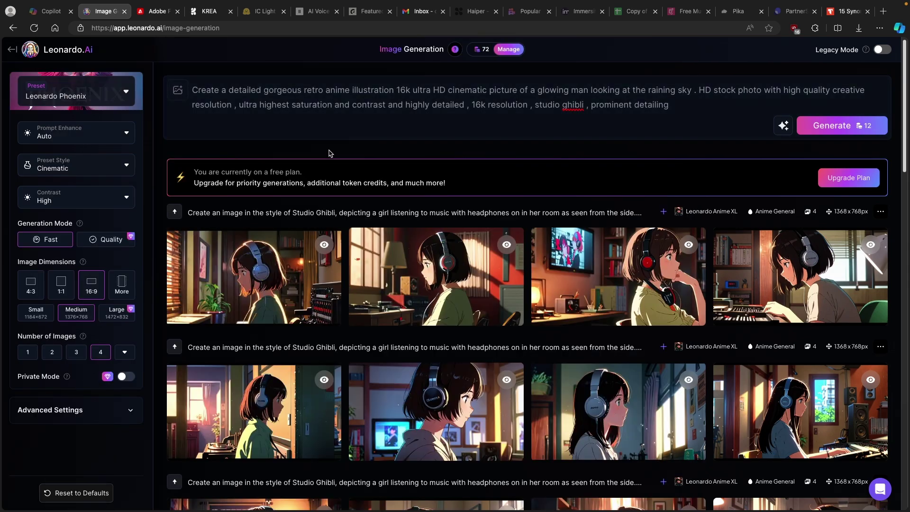
click(73, 141)
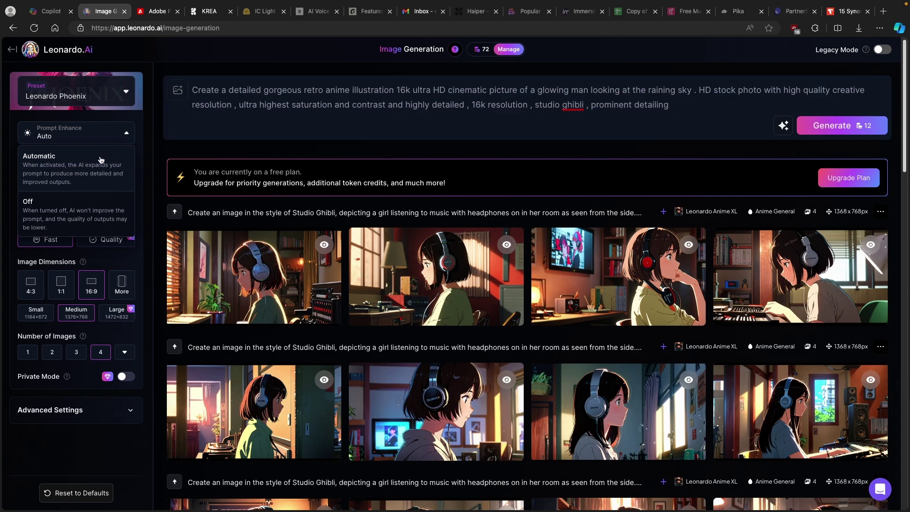
click(87, 171)
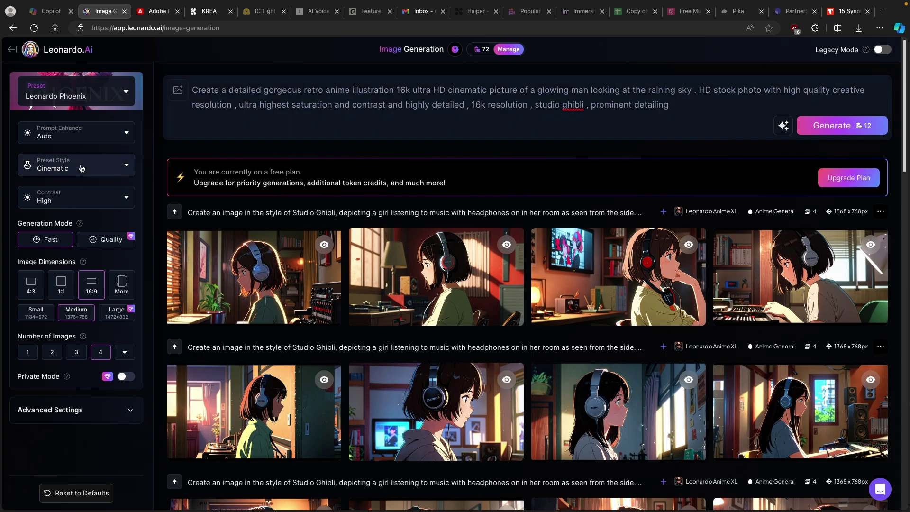
Set Preset Style to Creative and keep Contrast at High
click(46, 169)
scroll(78, 235, down, 3)
scroll(81, 232, down, 7)
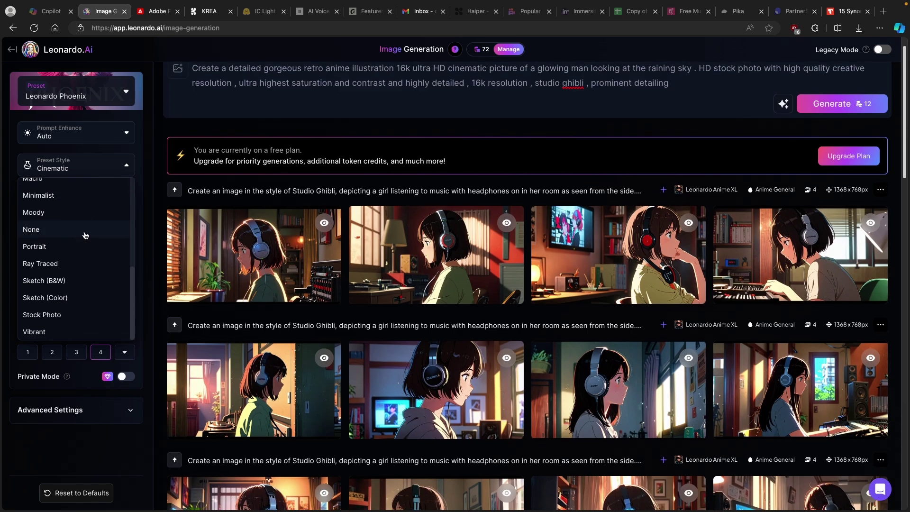
scroll(86, 232, up, 5)
click(86, 230)
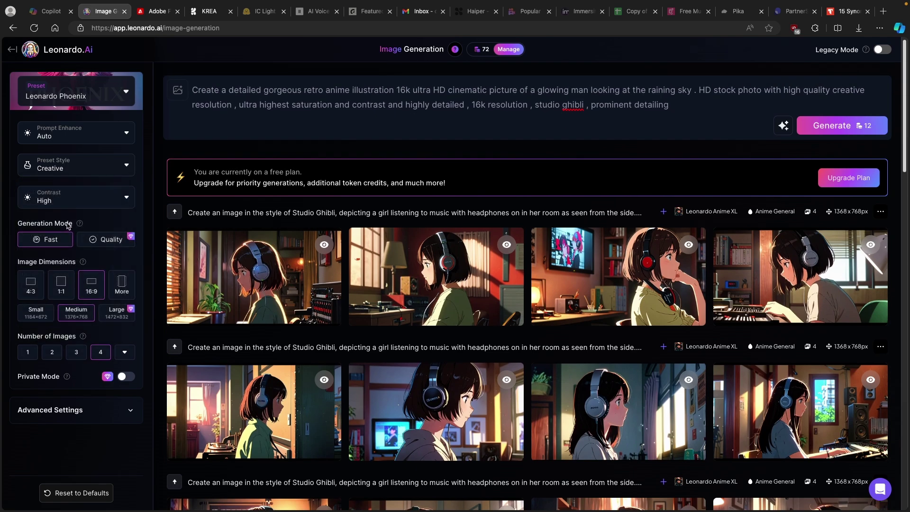
click(107, 195)
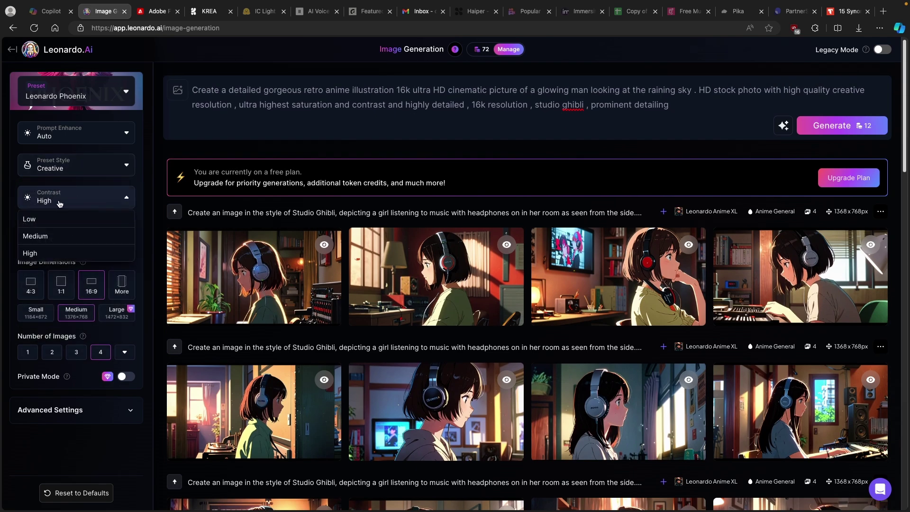
click(53, 249)
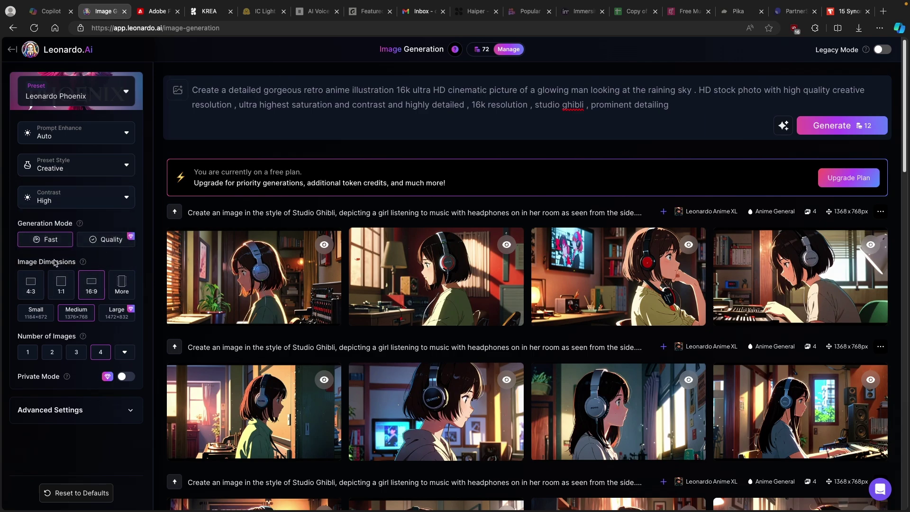
click(123, 283)
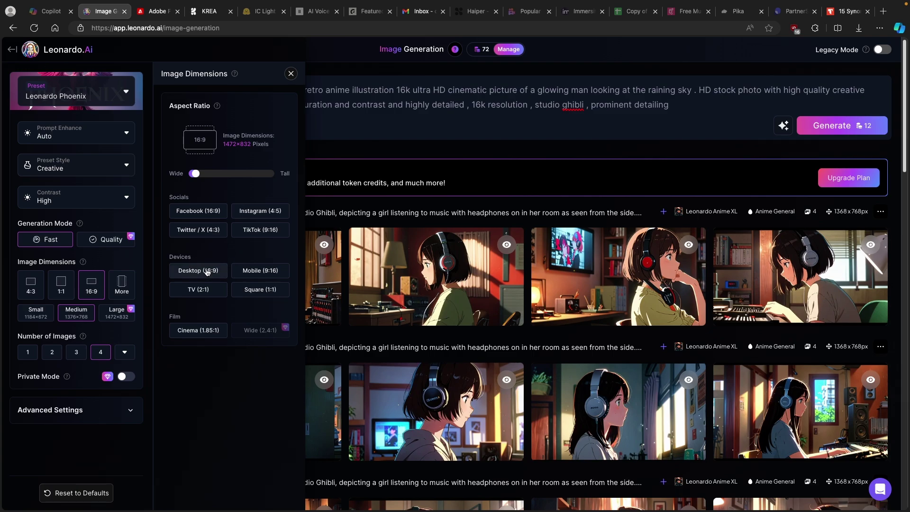
Switch to a 9:16 aspect ratio, keep Leonardo Phoenix as the model, and generate four 832×1472 images
click(268, 271)
click(291, 74)
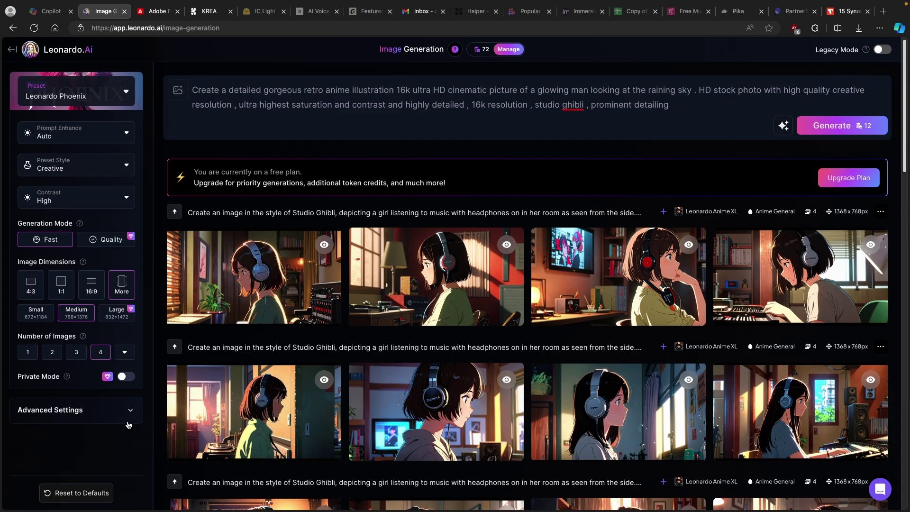
click(69, 410)
scroll(68, 349, down, 1)
click(76, 374)
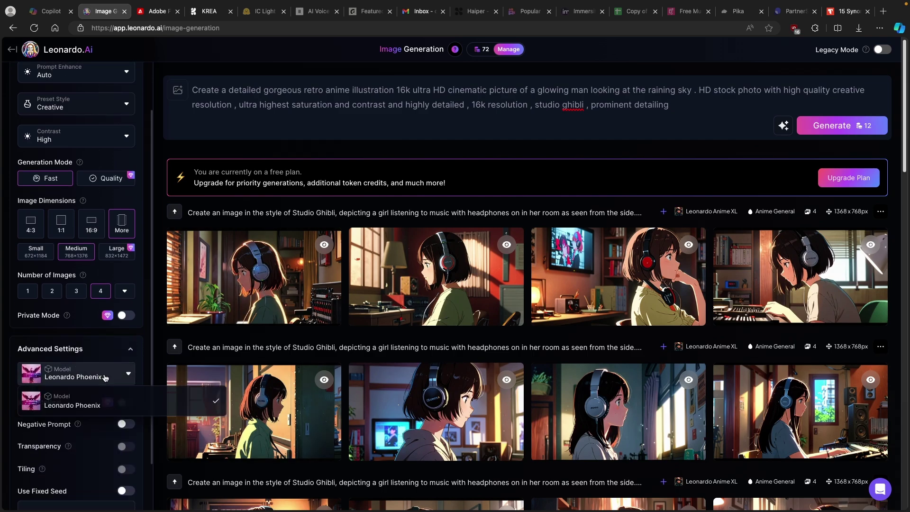
scroll(114, 164, up, 1)
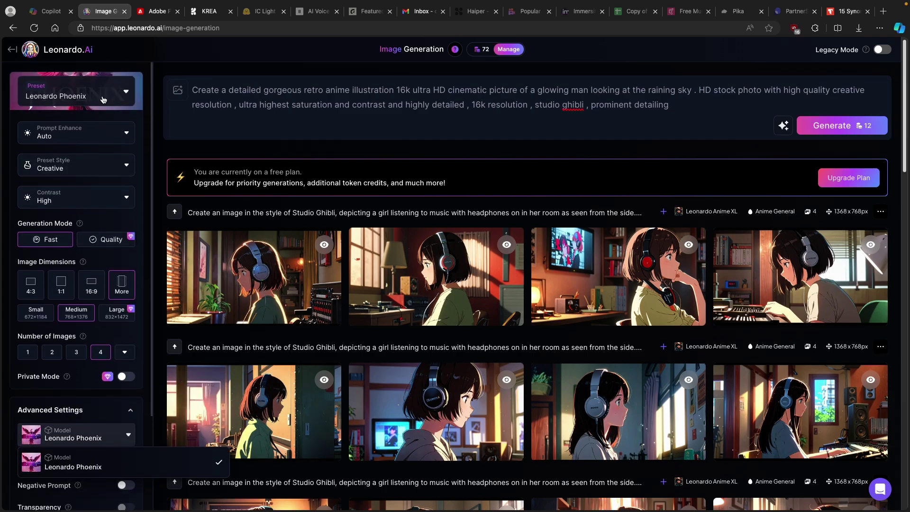
scroll(102, 298, down, 1)
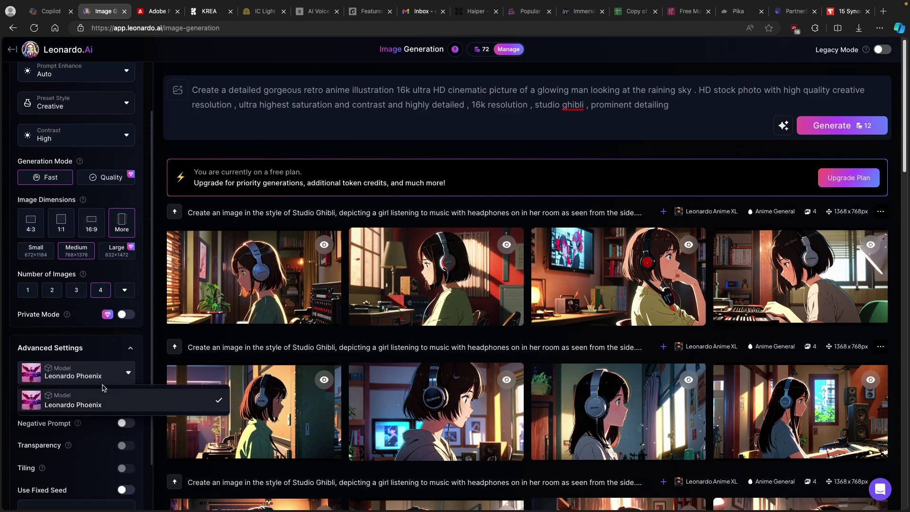
click(122, 404)
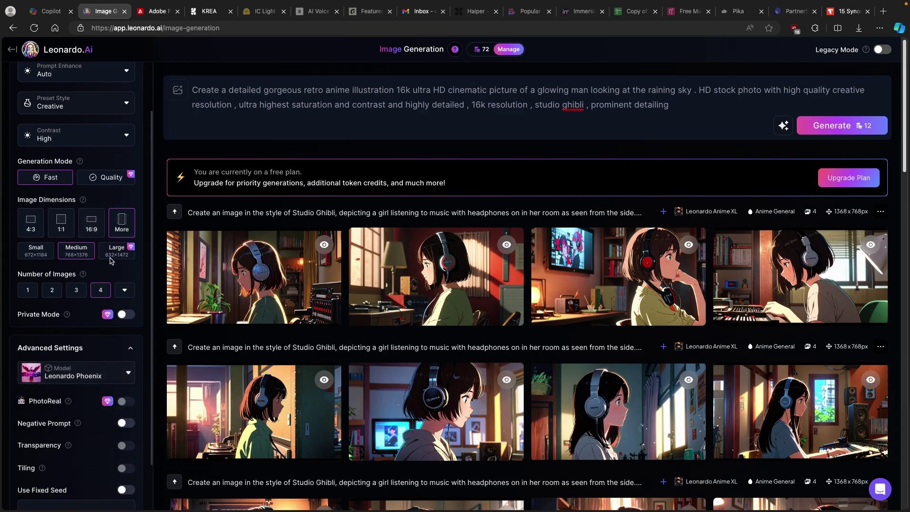
scroll(134, 161, up, 2)
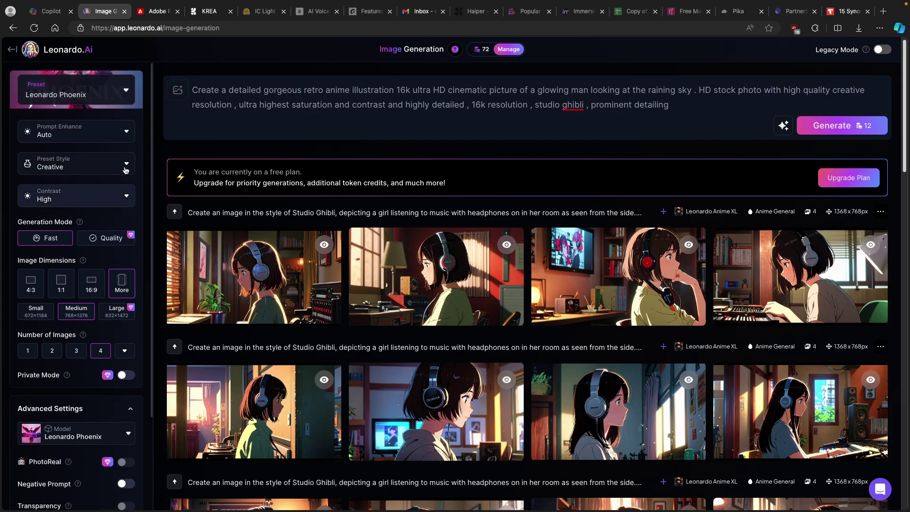
click(835, 127)
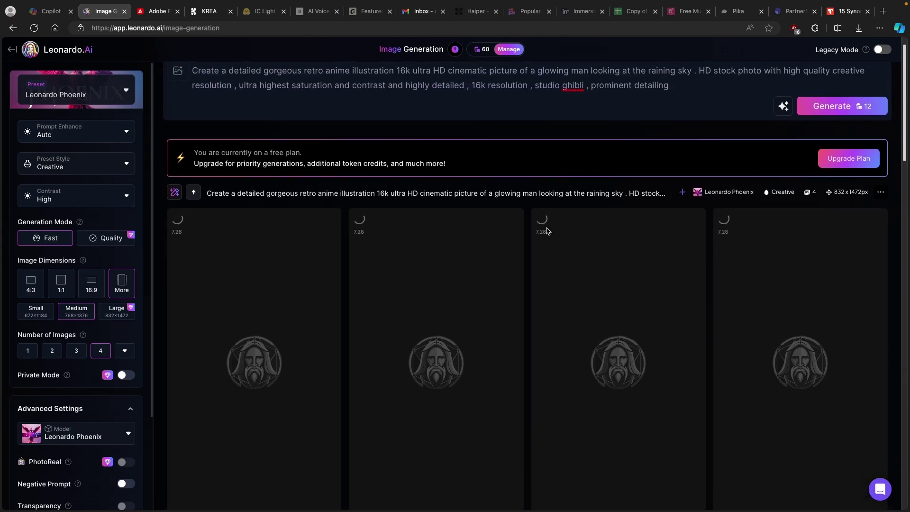
View the second, pink-hoodie boy image at full size and save it to the computer
scroll(474, 242, down, 1)
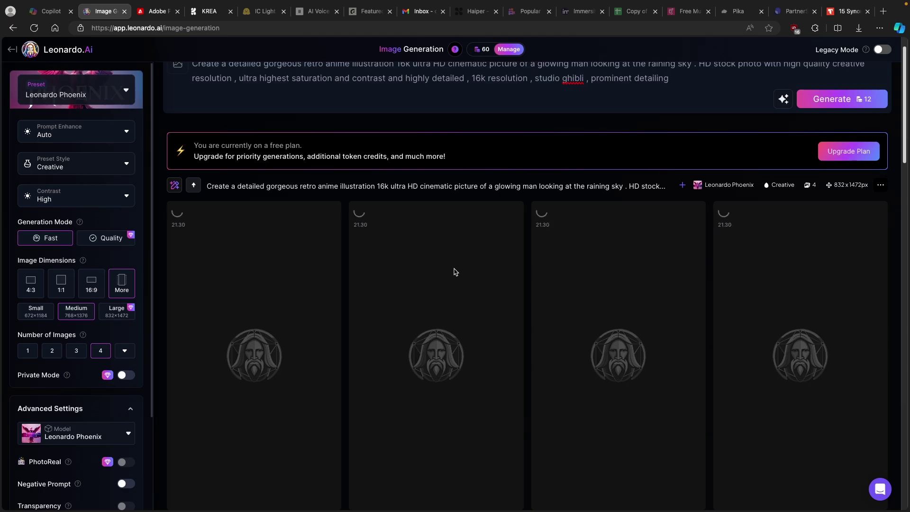
scroll(664, 303, down, 1)
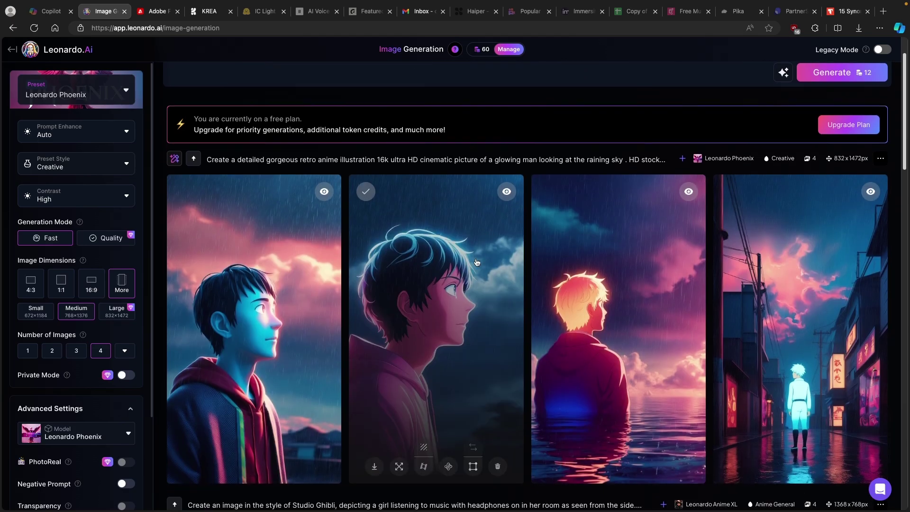
scroll(800, 322, down, 2)
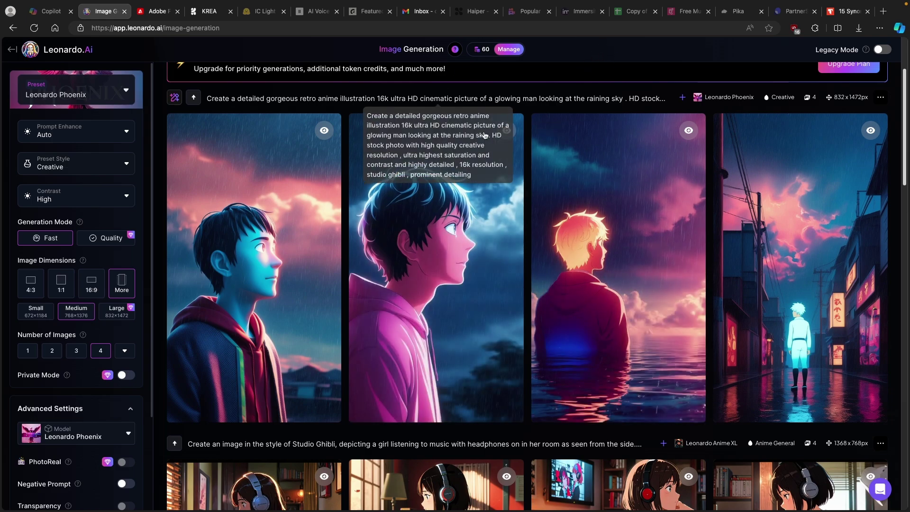
click(470, 238)
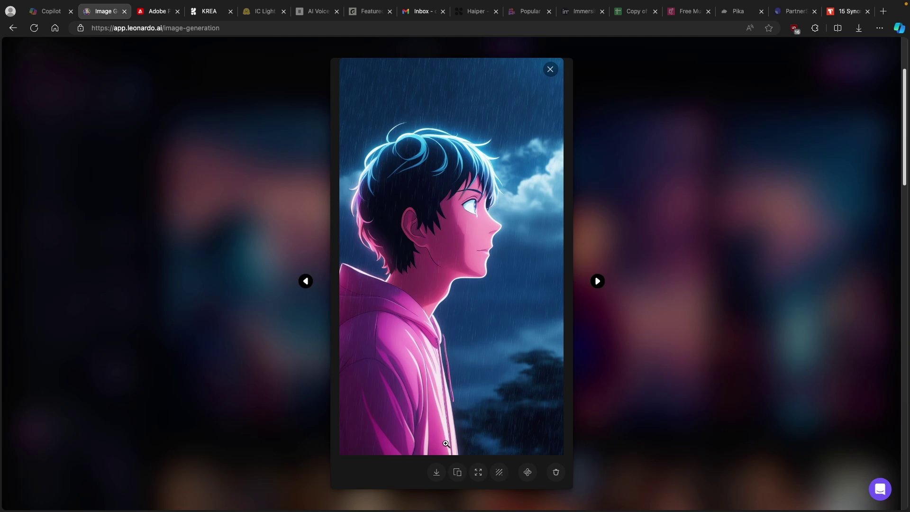
click(433, 475)
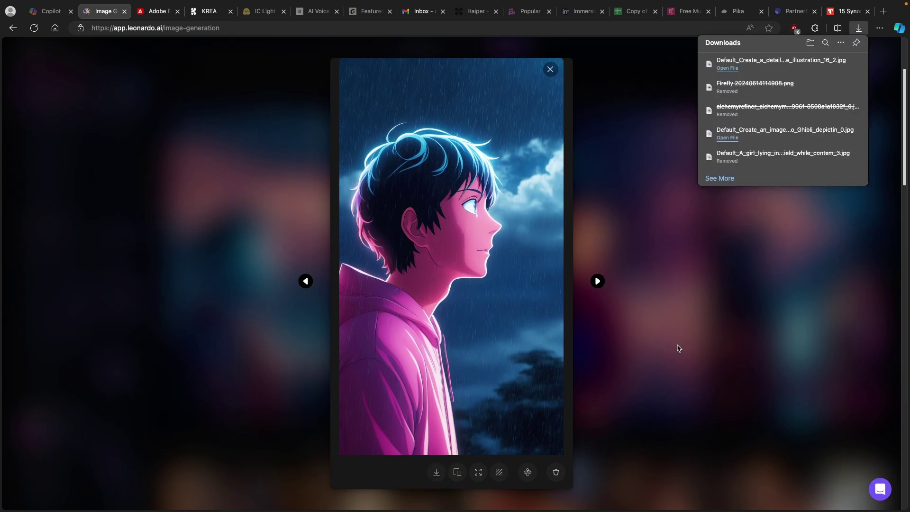
click(676, 345)
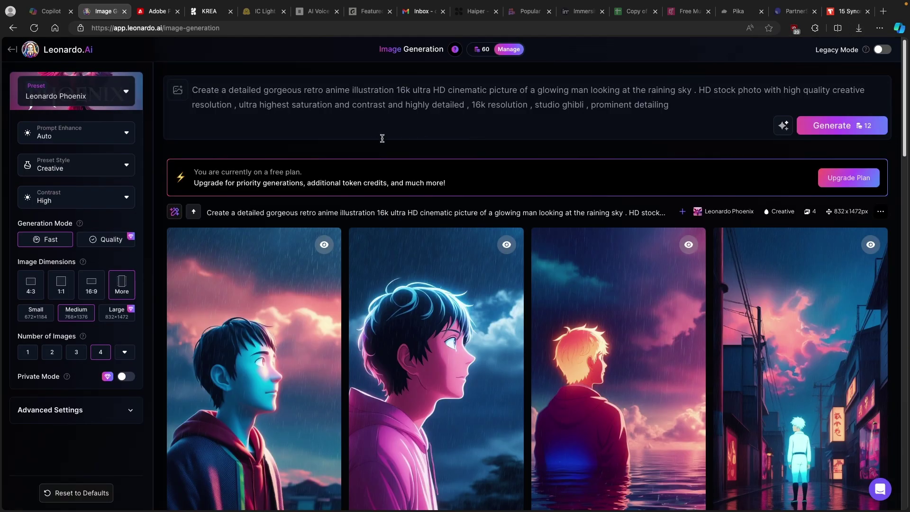
click(209, 12)
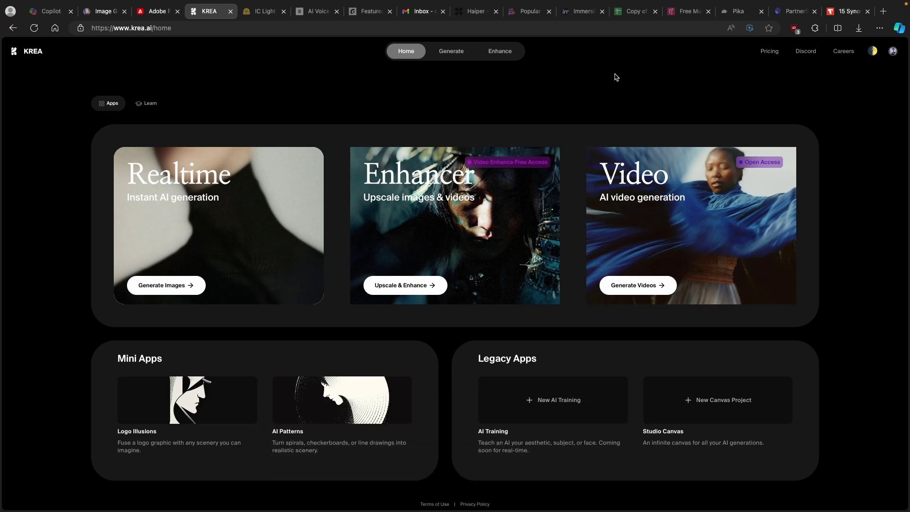
Open KREA Video and delete the three sample keyframes and the friends, stranger and combat prompts
click(654, 228)
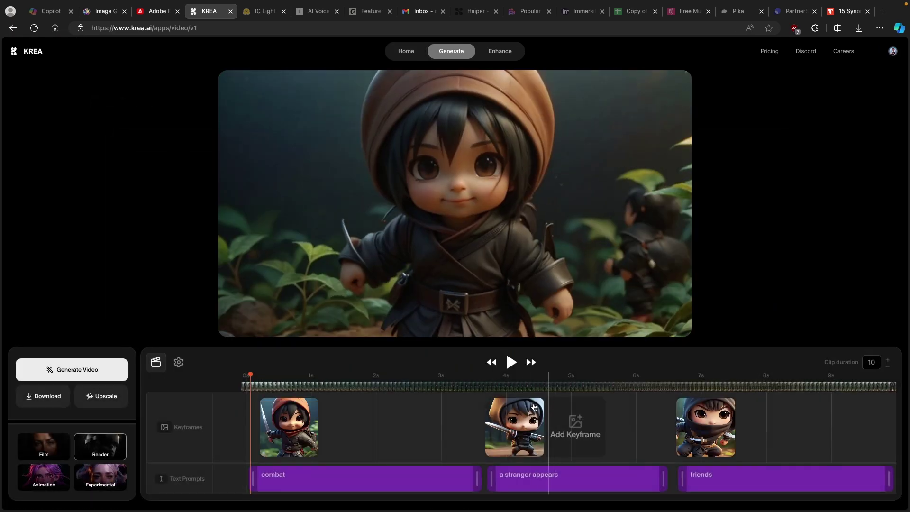
click(310, 407)
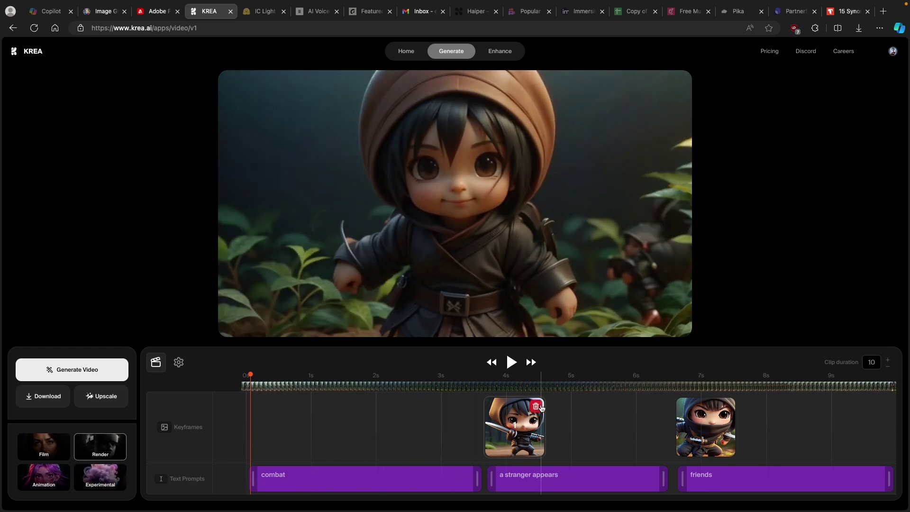
click(536, 407)
click(727, 406)
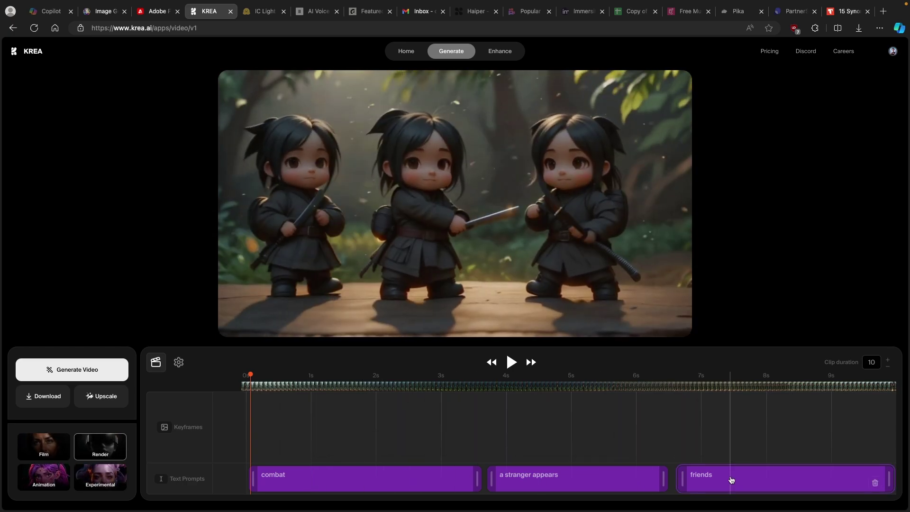
click(875, 484)
click(647, 484)
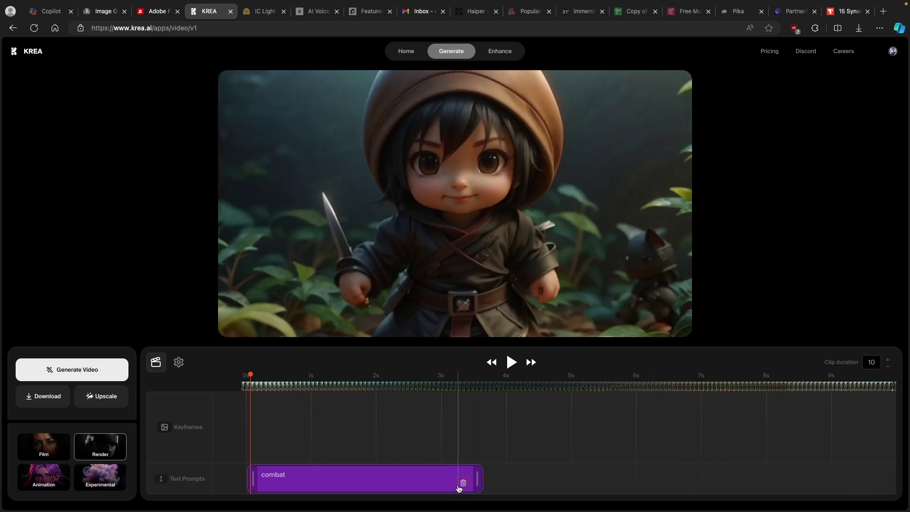
click(462, 484)
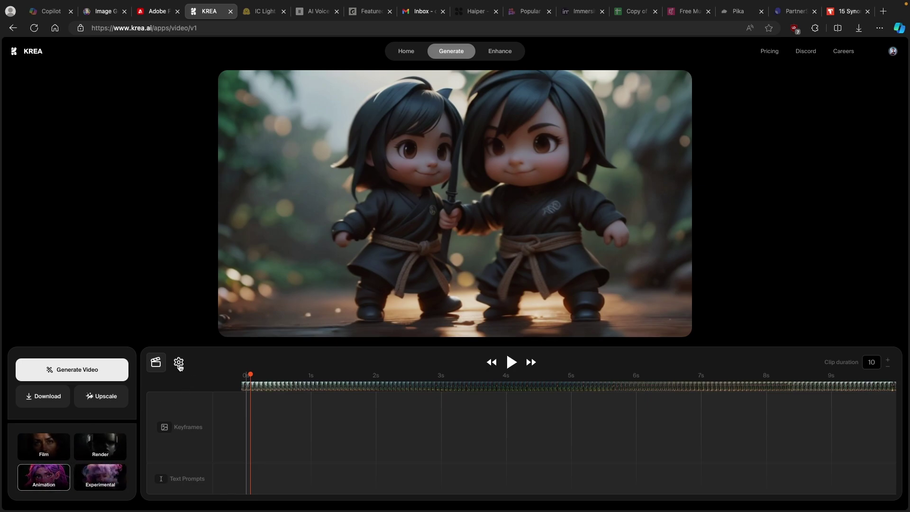
Set the video's aspect ratio to 9:16 in settings and return to the keyframe timeline
click(178, 363)
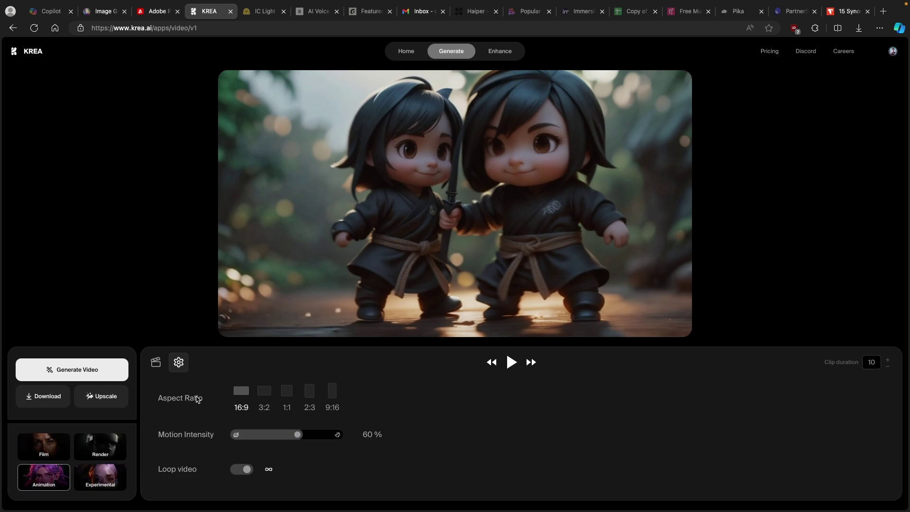
click(332, 391)
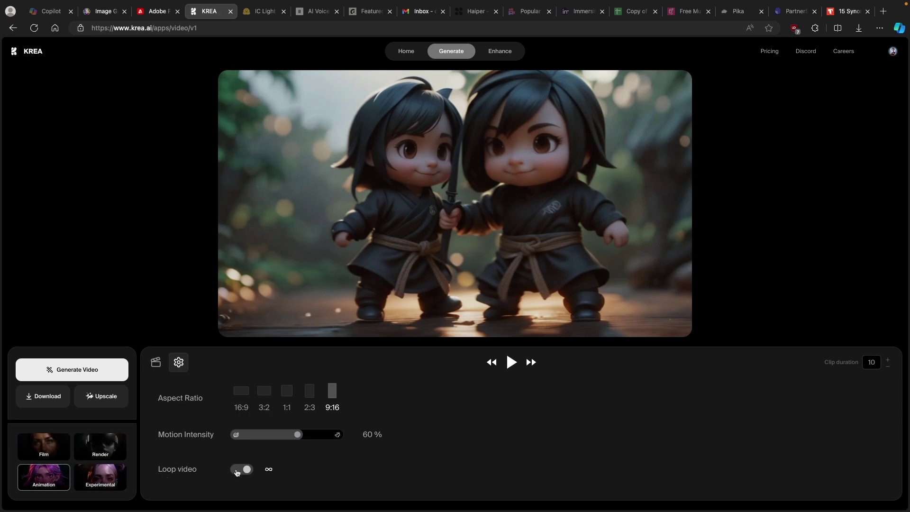
click(156, 362)
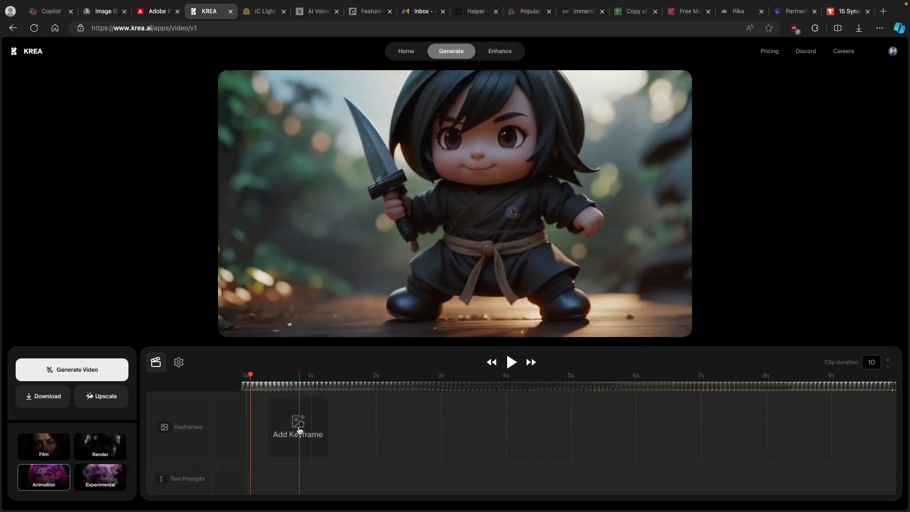
Upload keyframes at the start and near 3s from the pink-hoodie image and the file ending 16_3
click(276, 424)
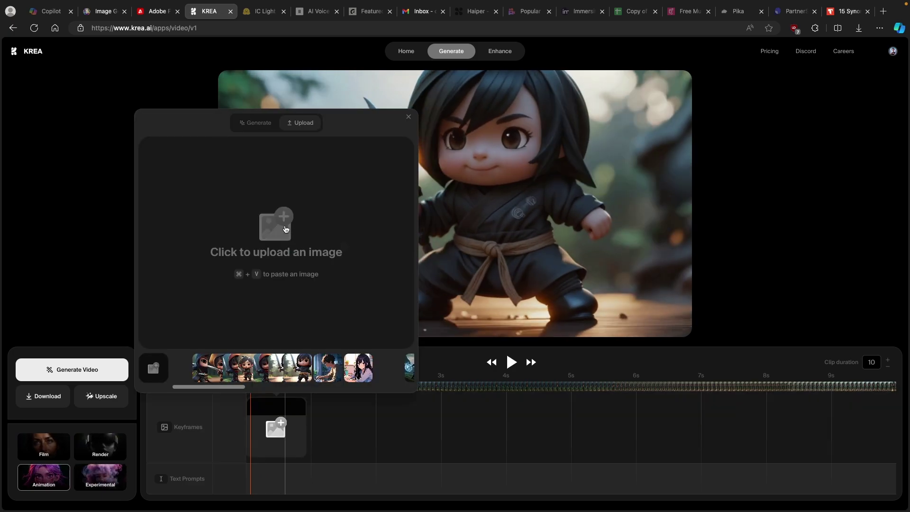
click(286, 230)
click(475, 225)
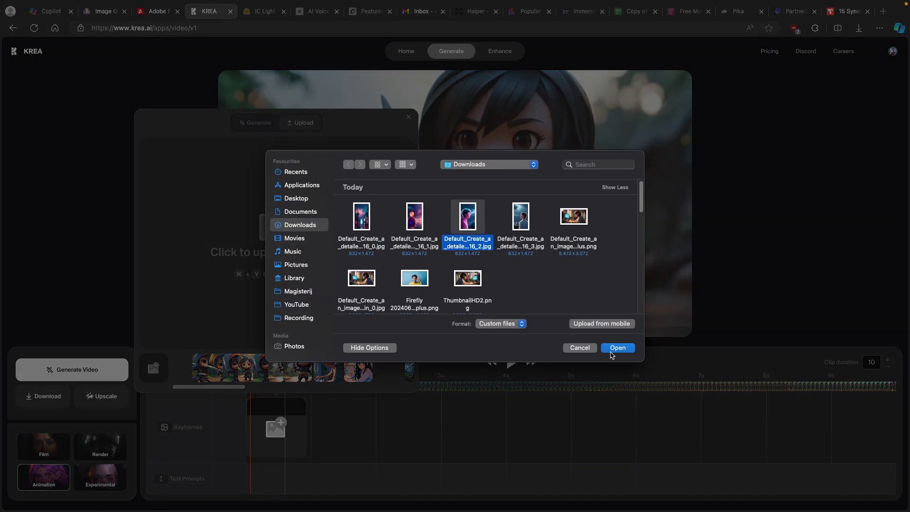
click(617, 348)
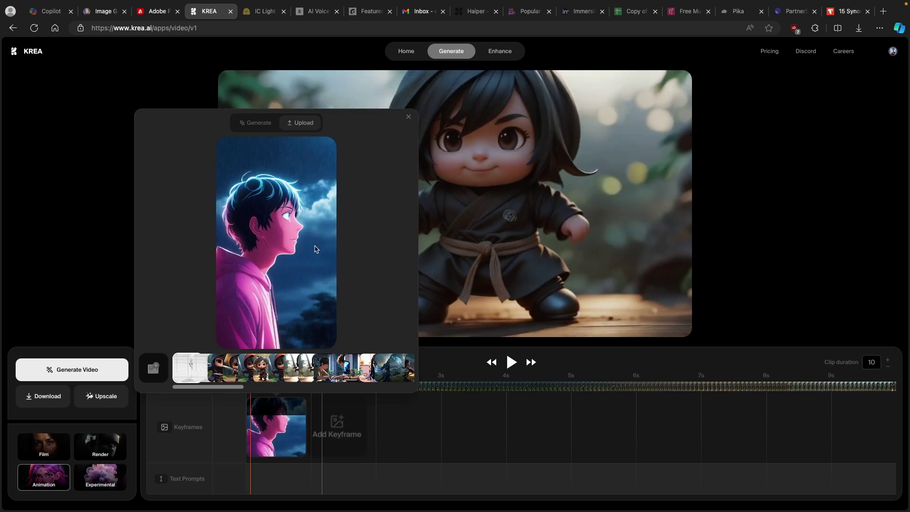
click(432, 423)
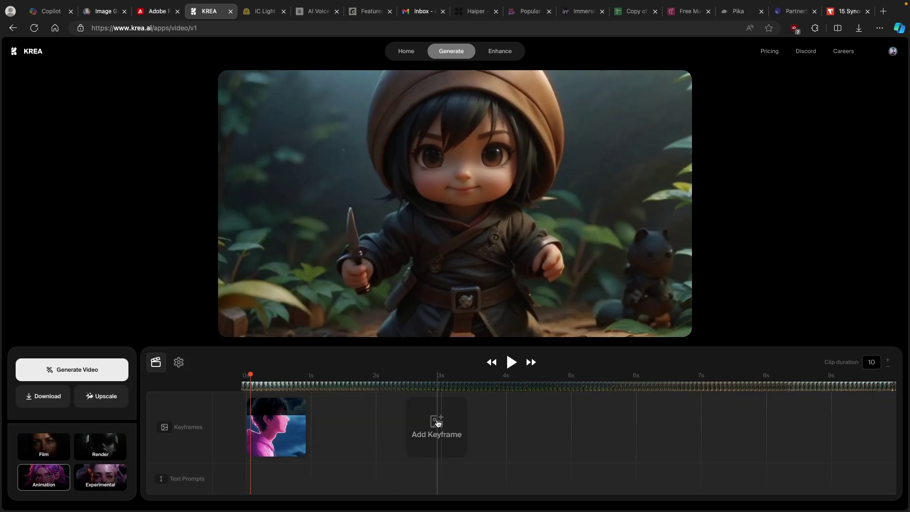
click(432, 423)
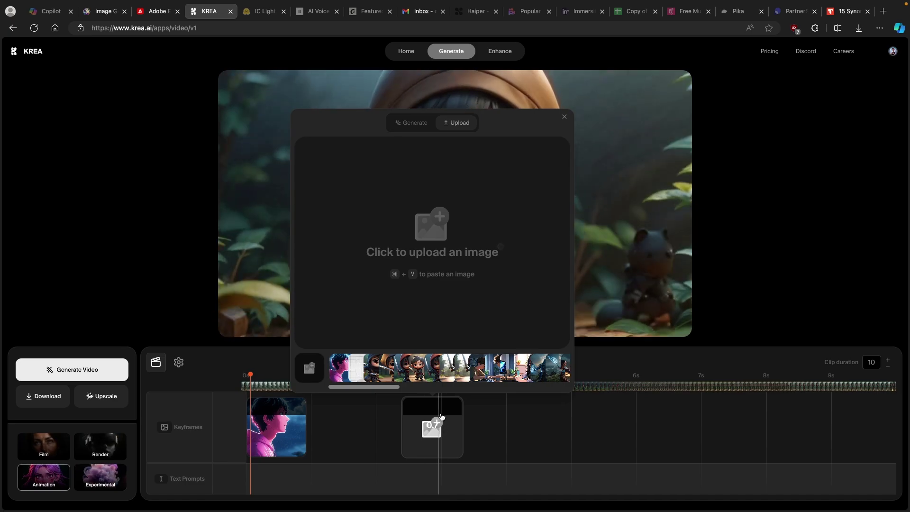
click(433, 264)
click(521, 217)
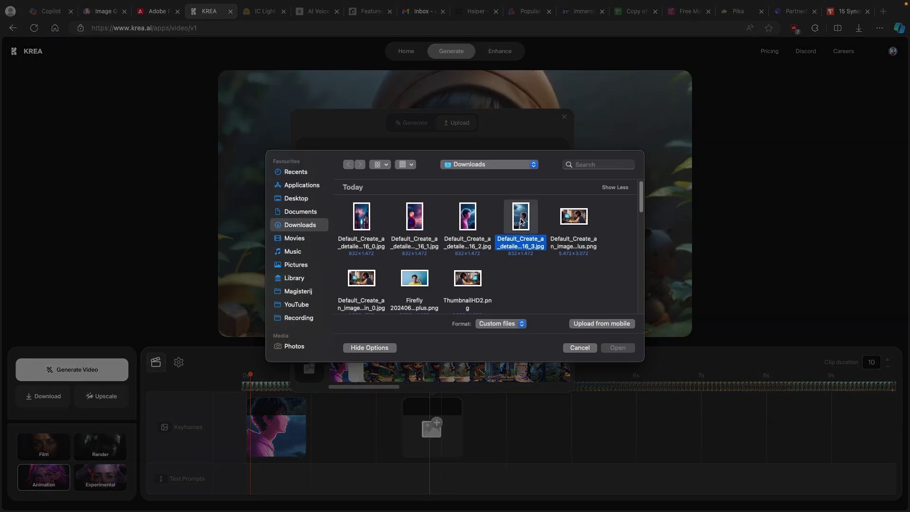
click(611, 348)
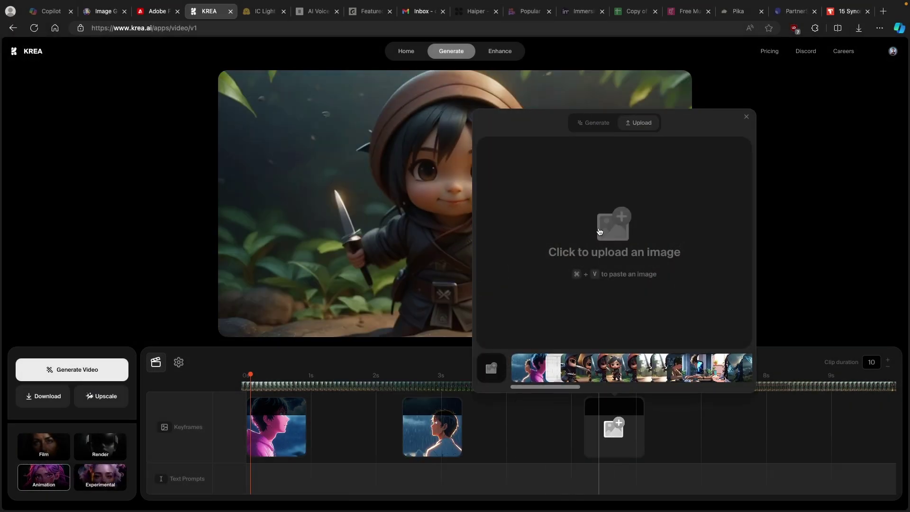
Add a third keyframe from the file ending 16_0 and a fourth keyframe near the end
click(542, 236)
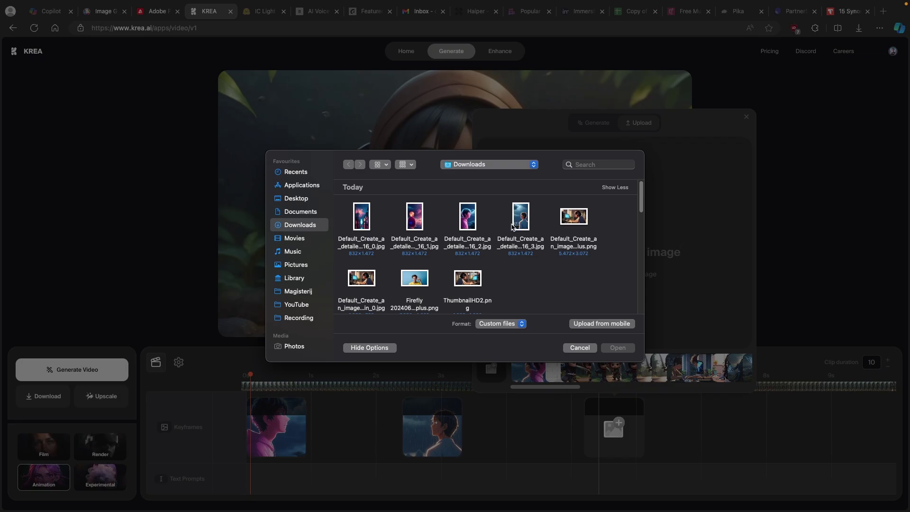
click(361, 216)
click(618, 348)
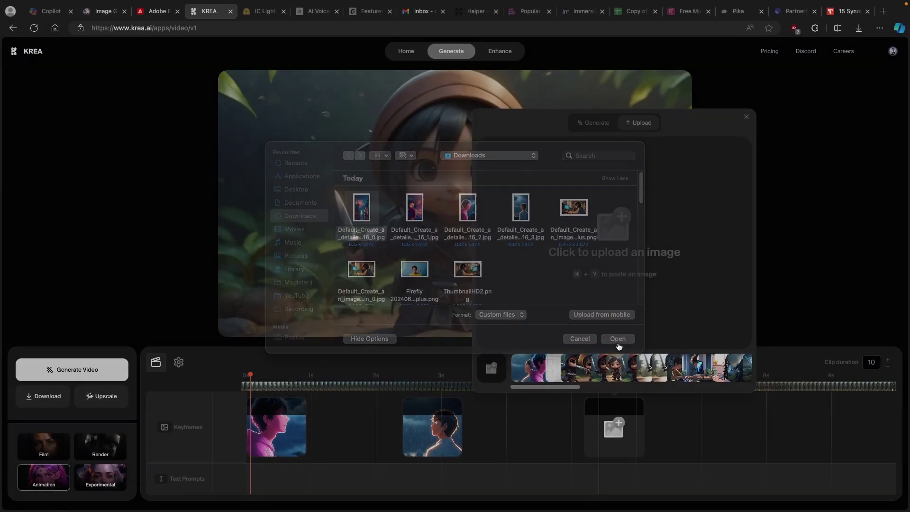
click(816, 425)
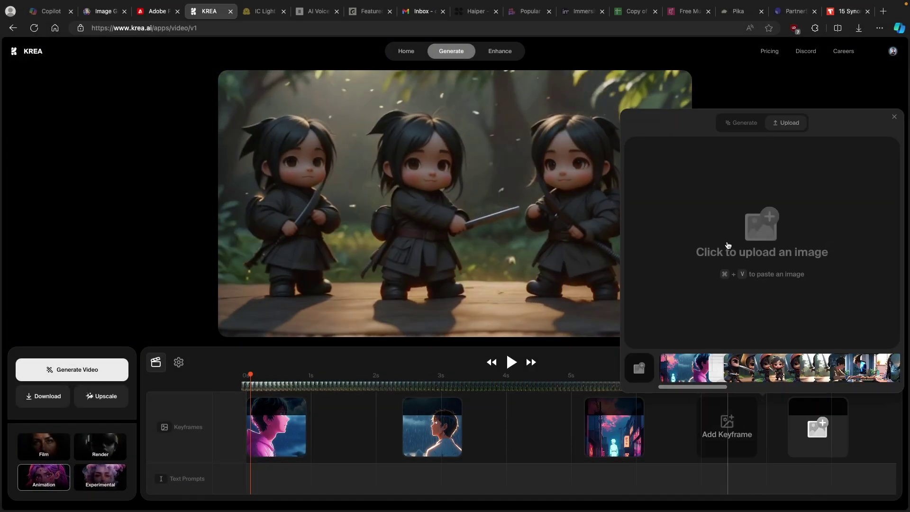
click(763, 247)
click(618, 348)
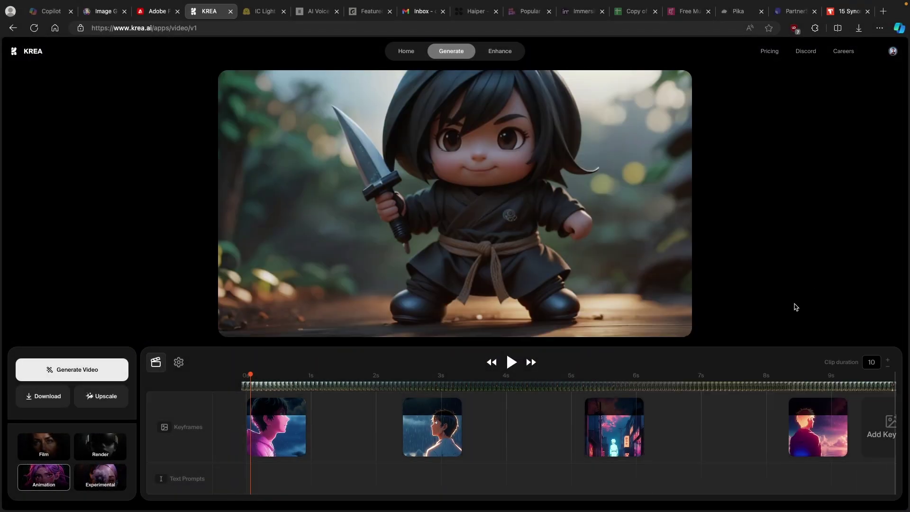
Reorder keyframes so the rainy-sky boy sits at 0s and the pink-lit boy near 2.7s
mouse_move(432, 427)
drag(433, 428, 385, 428)
drag(279, 428, 488, 429)
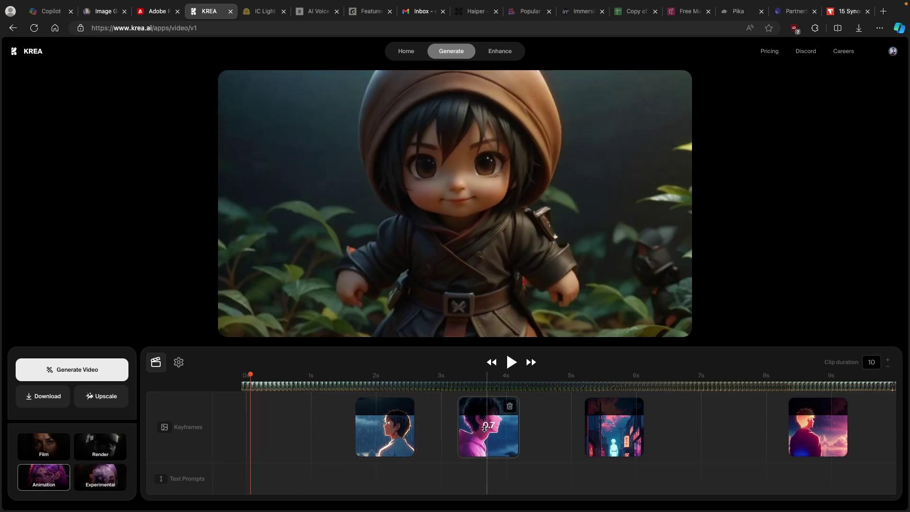
drag(384, 429, 273, 429)
drag(485, 440, 419, 443)
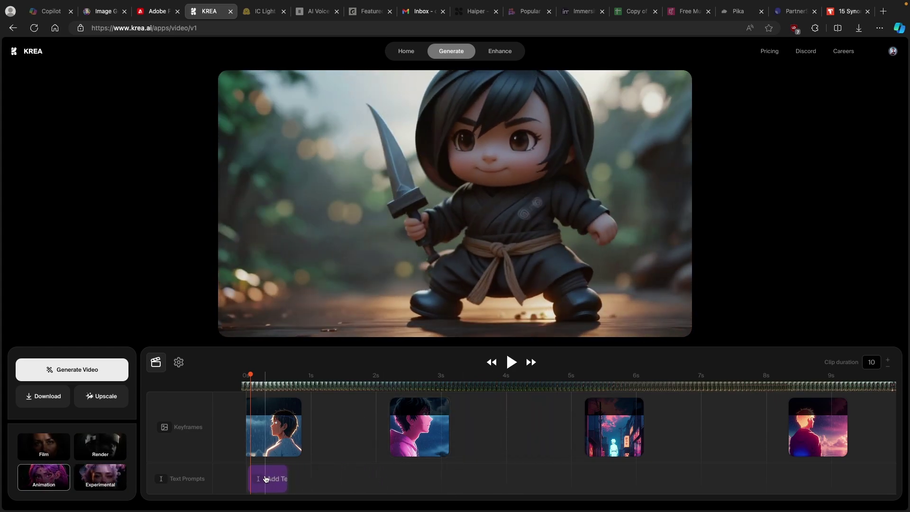
Add two timeline motion prompts, a man looking at the moon then a man transforming, and open video settings
click(266, 479)
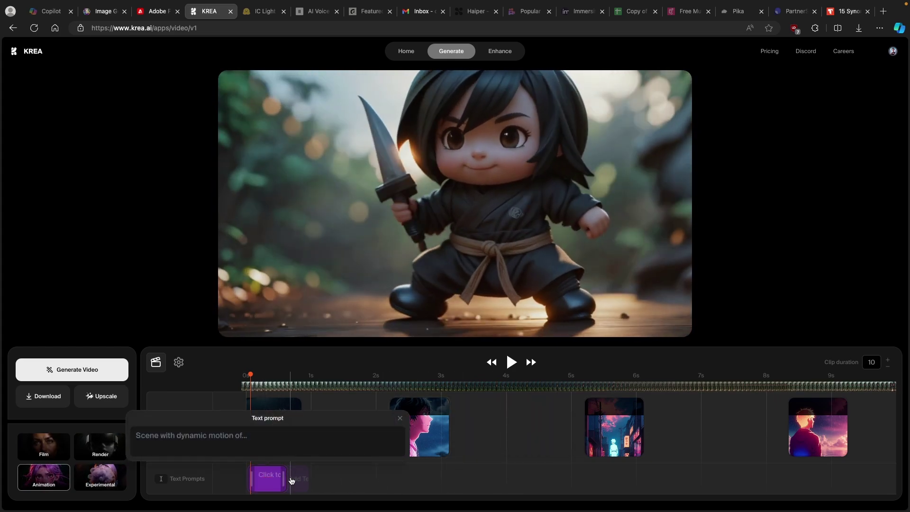
drag(290, 480, 452, 467)
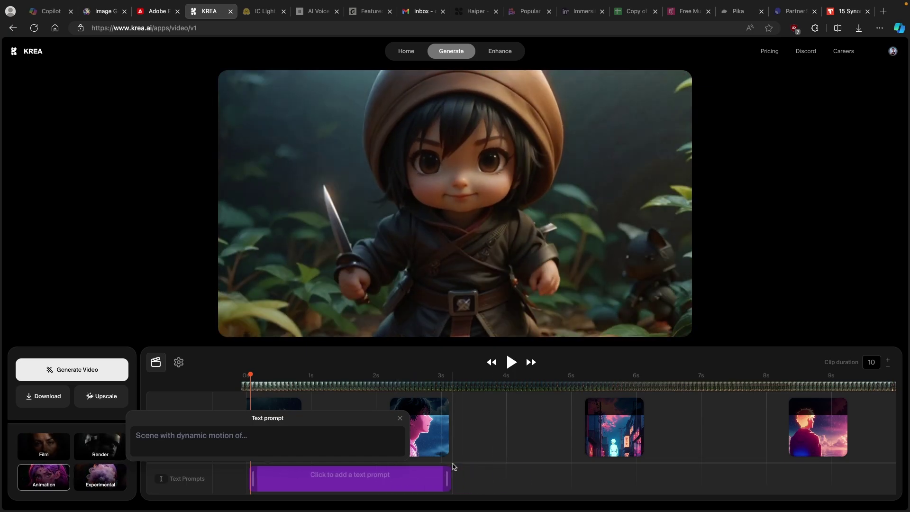
click(345, 481)
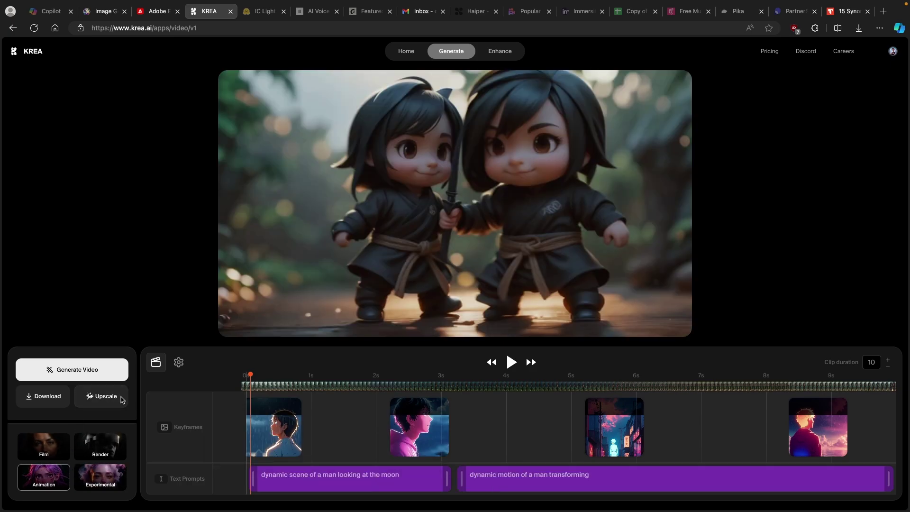
click(179, 362)
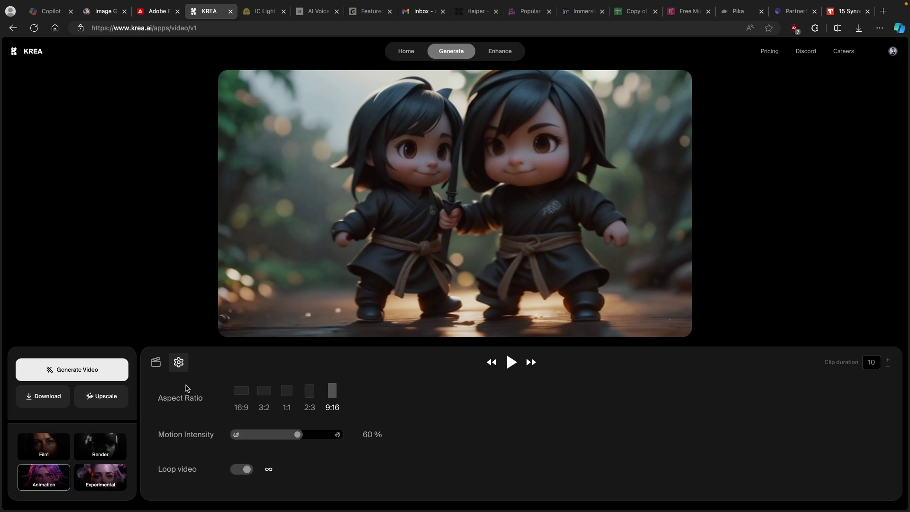
Back on the timeline, adjust the clip duration and generate the 10-second vertical anime video
click(155, 364)
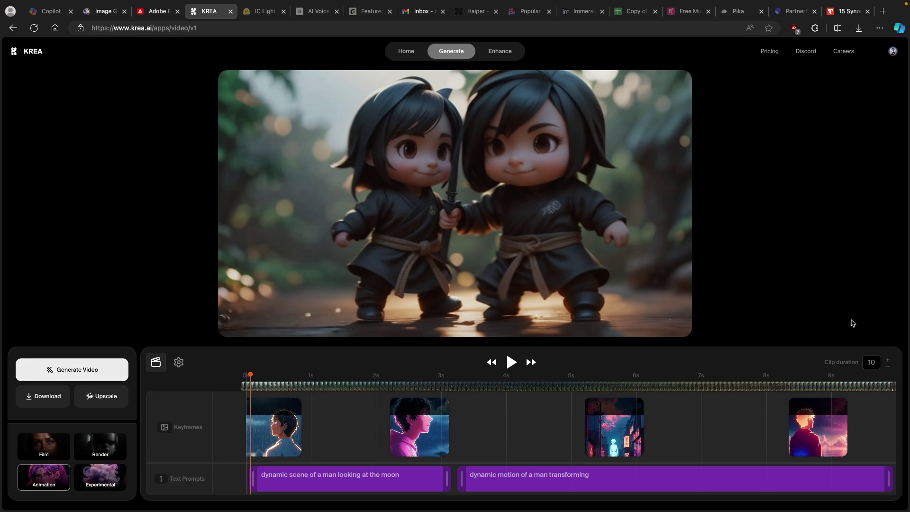
click(872, 362)
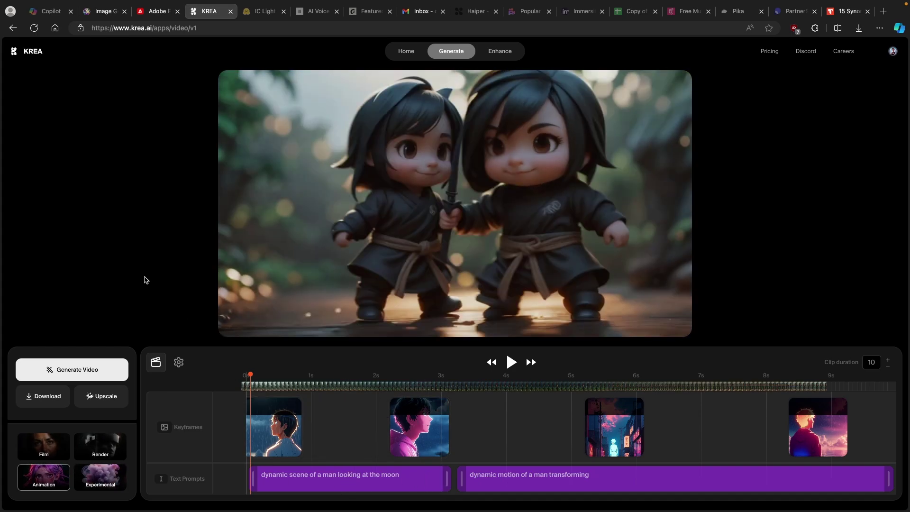
click(89, 374)
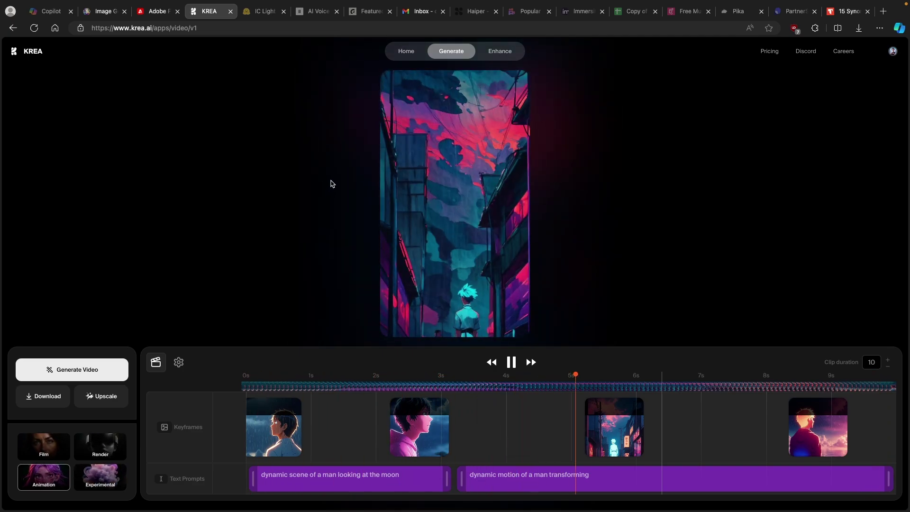
Try upscaling the generated video, dismiss the upgrade plan offer, and return to KREA home
click(102, 401)
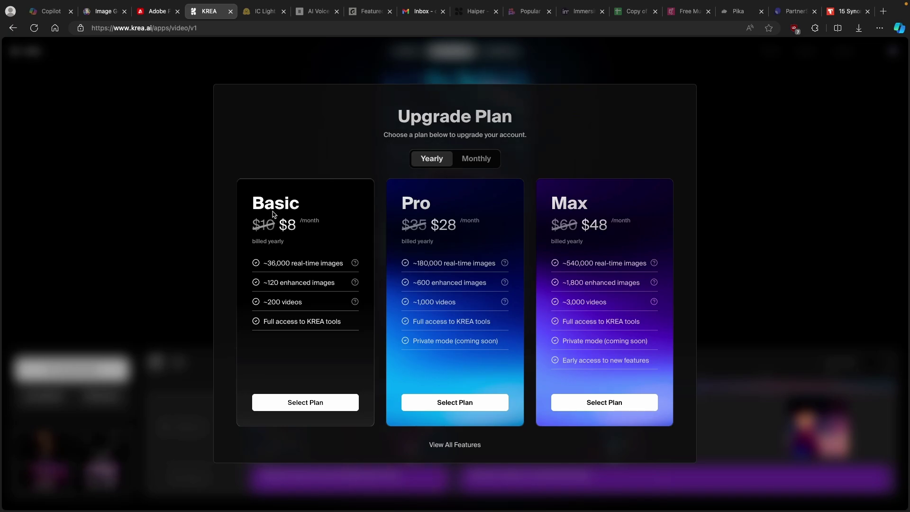
click(777, 187)
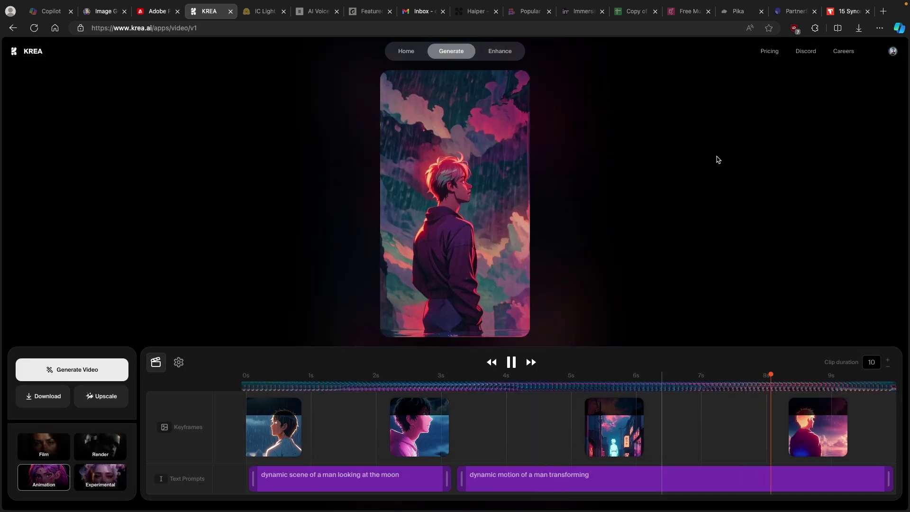
click(40, 56)
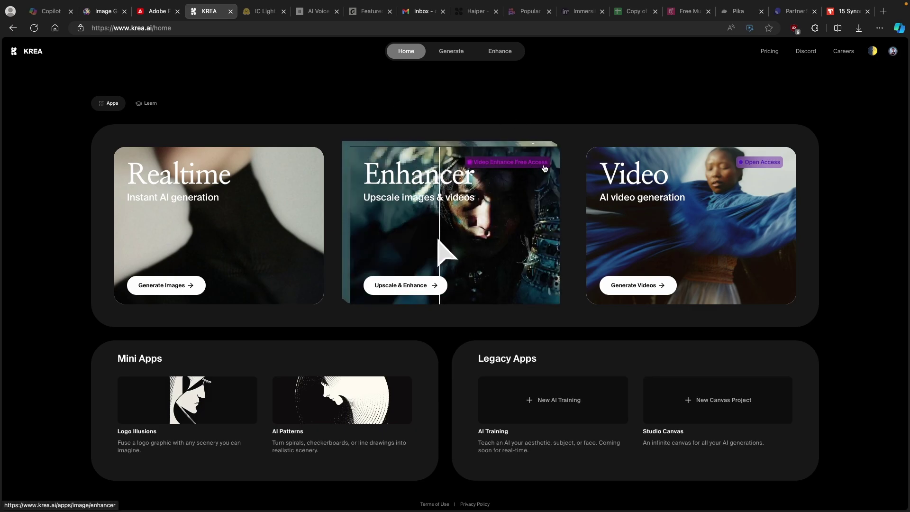
Open the Enhancer app and cancel the file picker without uploading anything
click(436, 178)
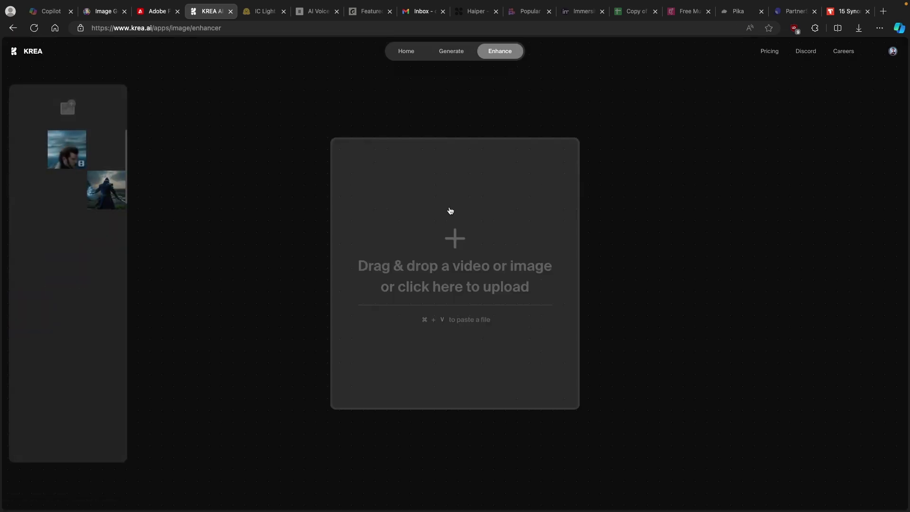
click(455, 239)
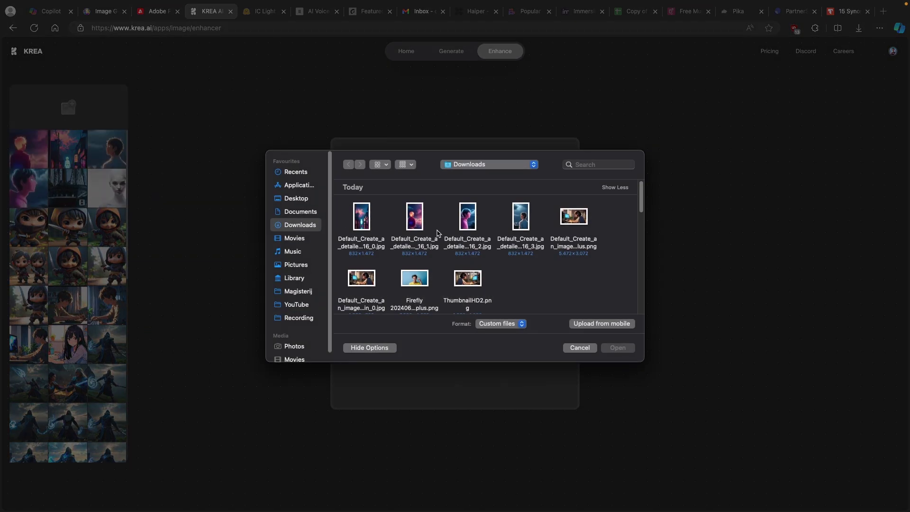
click(579, 348)
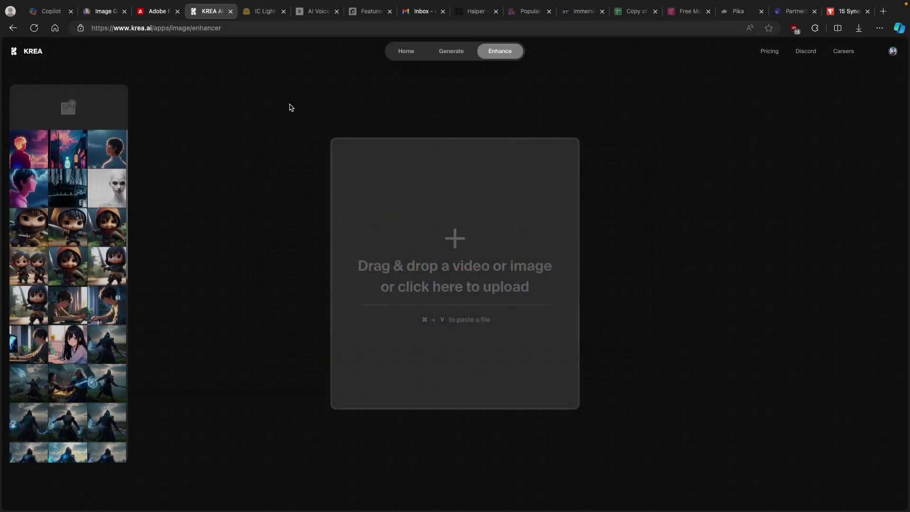
Return to the Video app and start downloading the finished rainy-sky boy clip
click(21, 50)
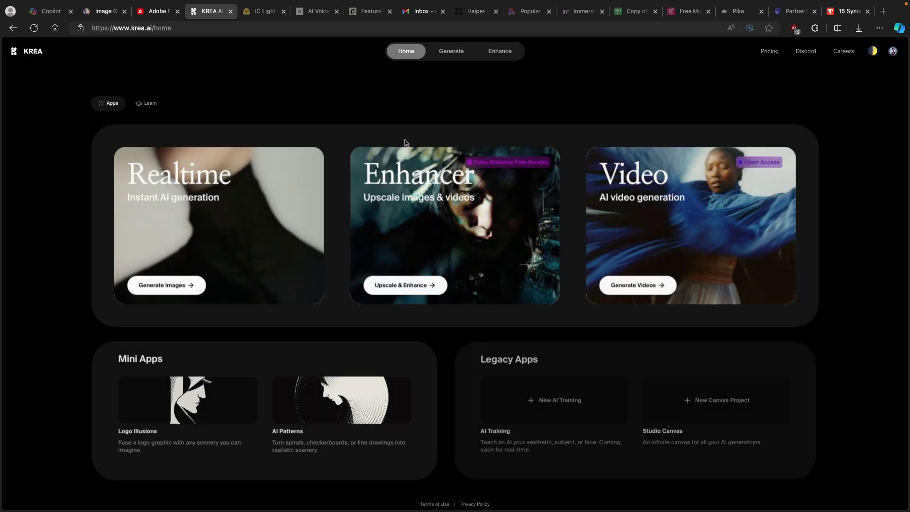
click(705, 229)
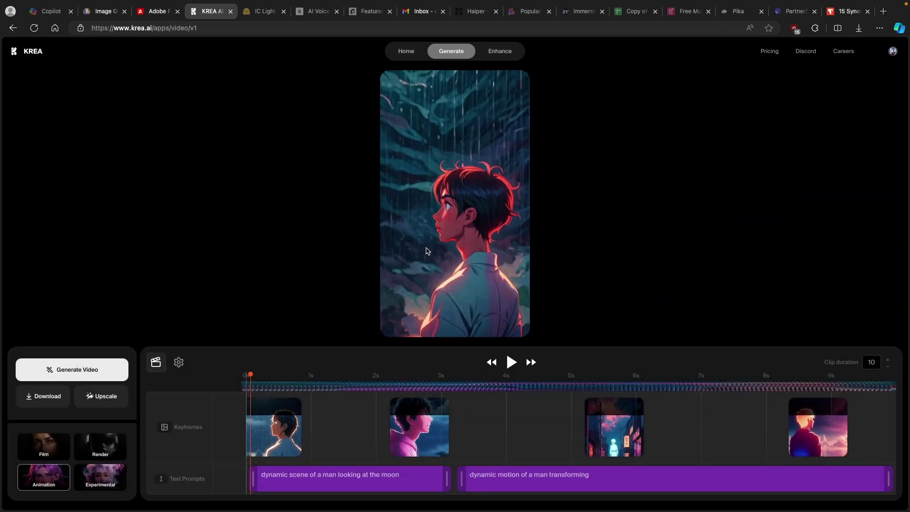
click(57, 398)
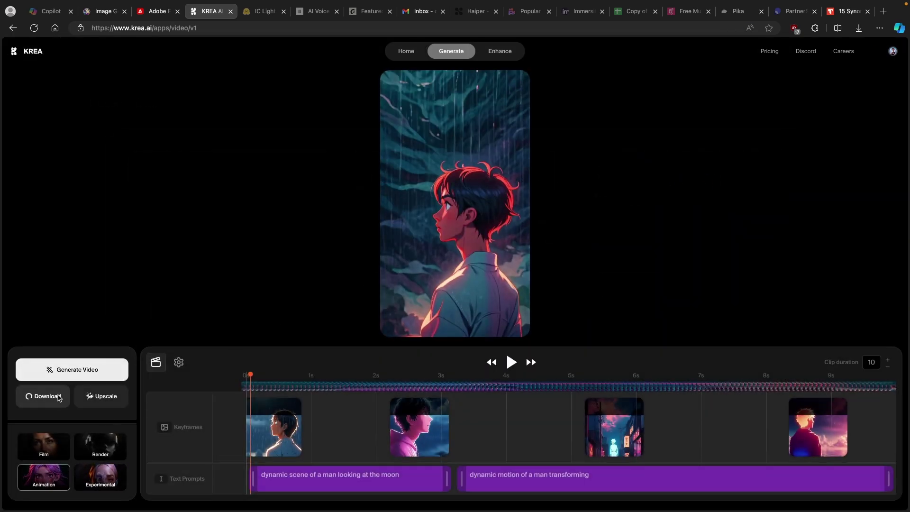
Upload video.mp4 from the Downloads folder into KREA's Enhancer
click(37, 59)
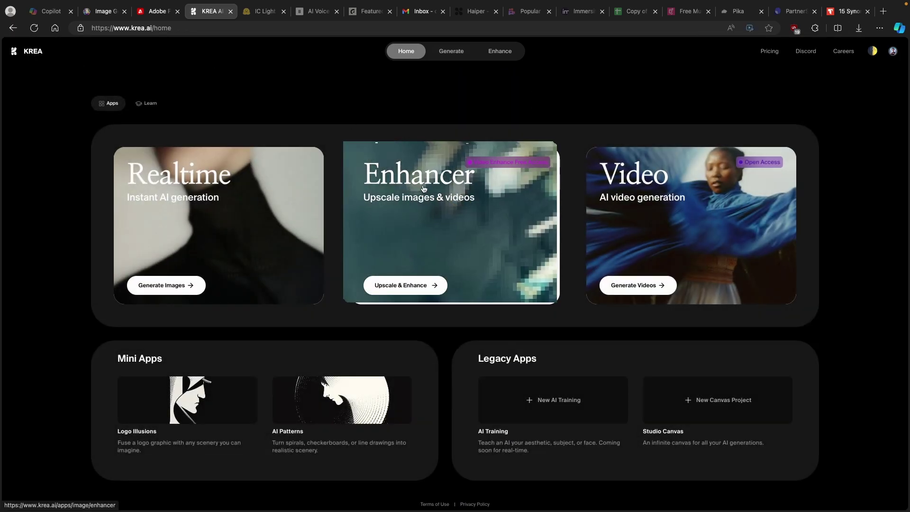
click(423, 189)
click(454, 238)
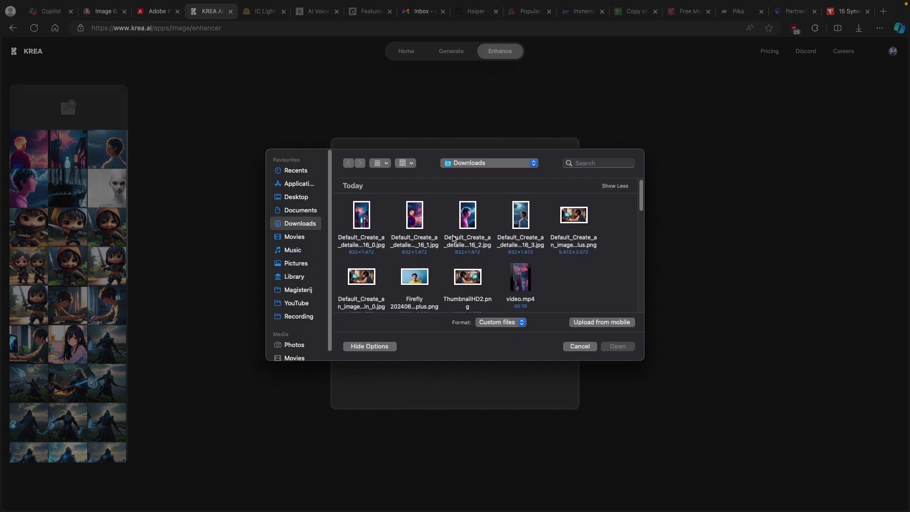
click(521, 278)
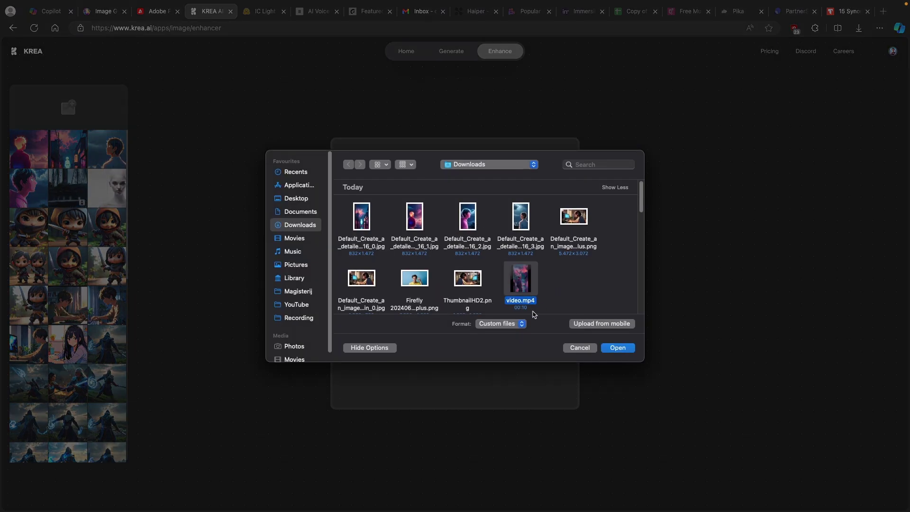
click(629, 350)
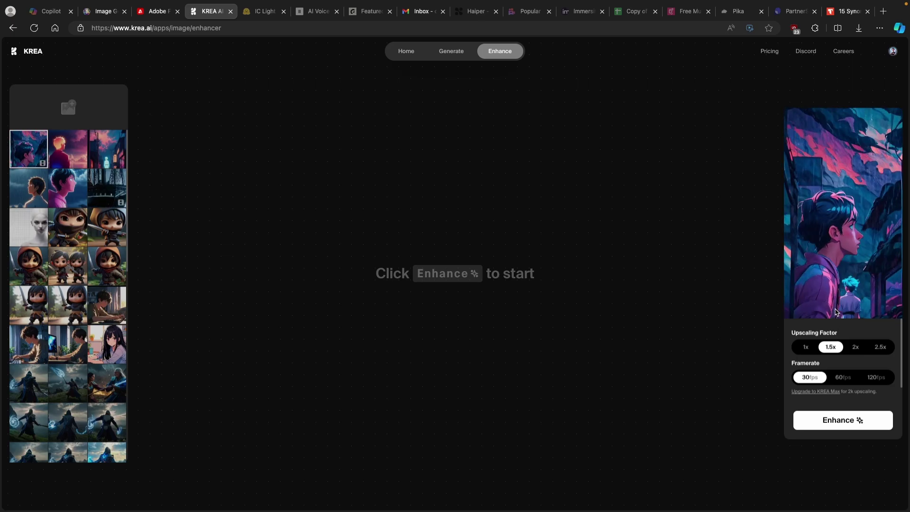
Set the Enhancer upscaling factor to 1x and the framerate to 120fps
click(807, 347)
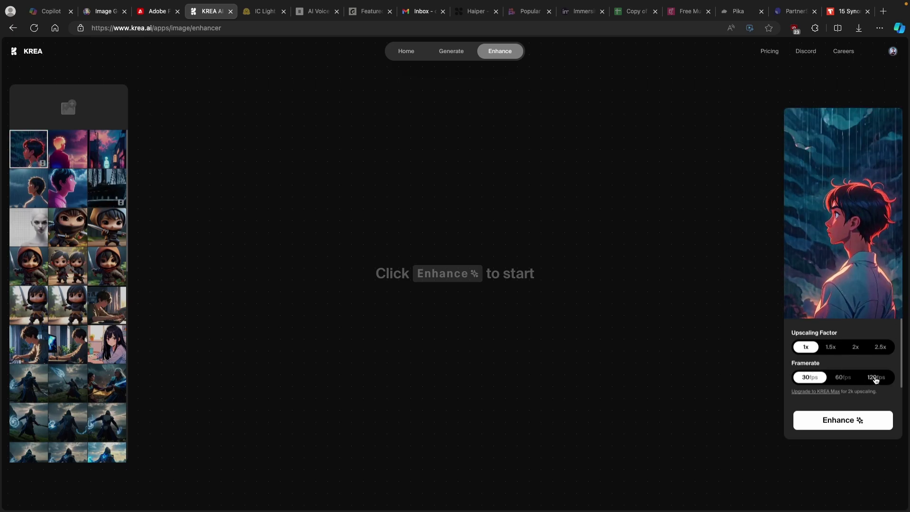
click(876, 378)
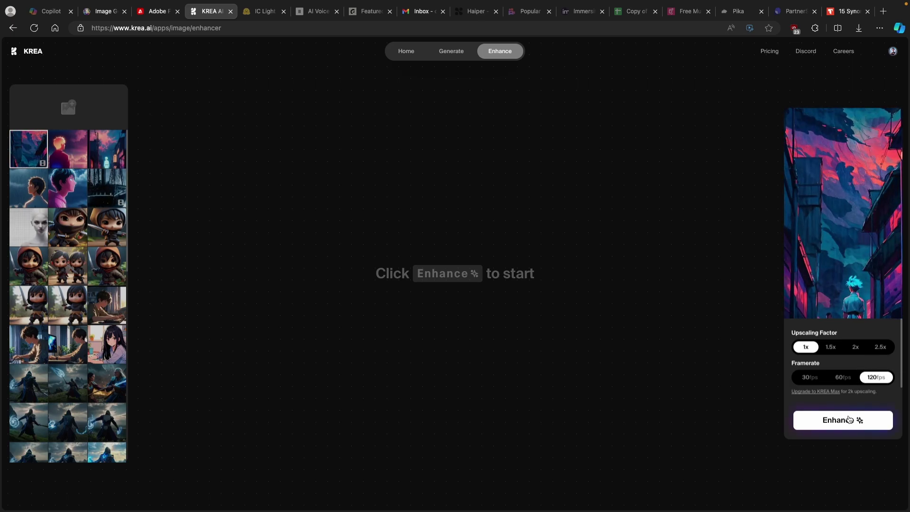
scroll(852, 407, down, 1)
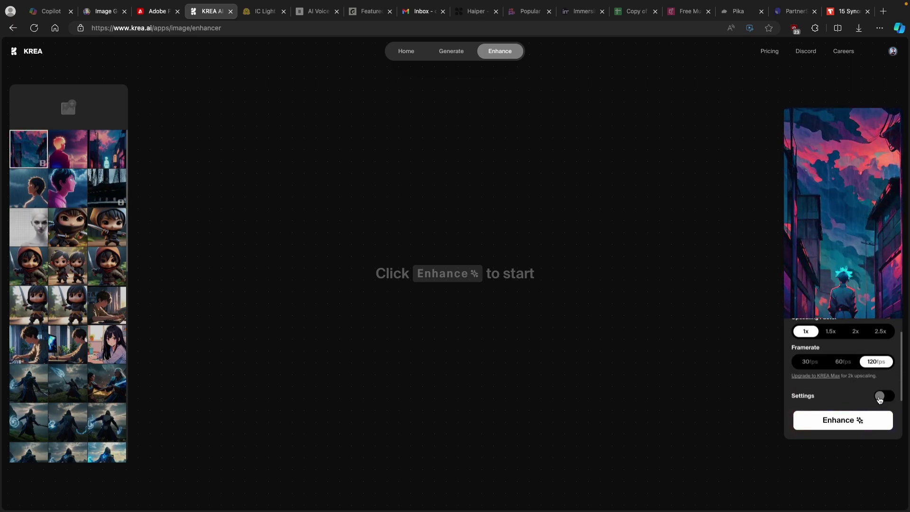
Enable the extra enhancement settings, choose the Animation style, and turn Looped on
click(882, 396)
scroll(848, 375, down, 3)
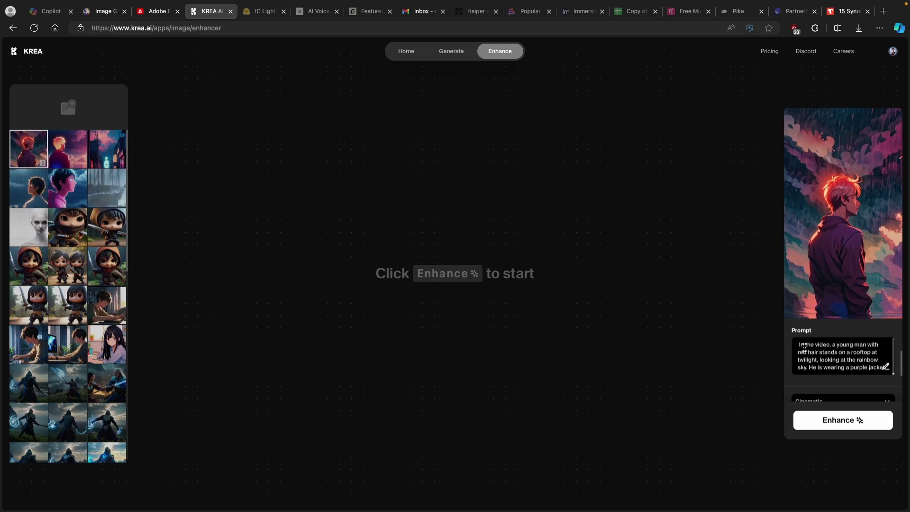
scroll(818, 350, down, 3)
click(821, 340)
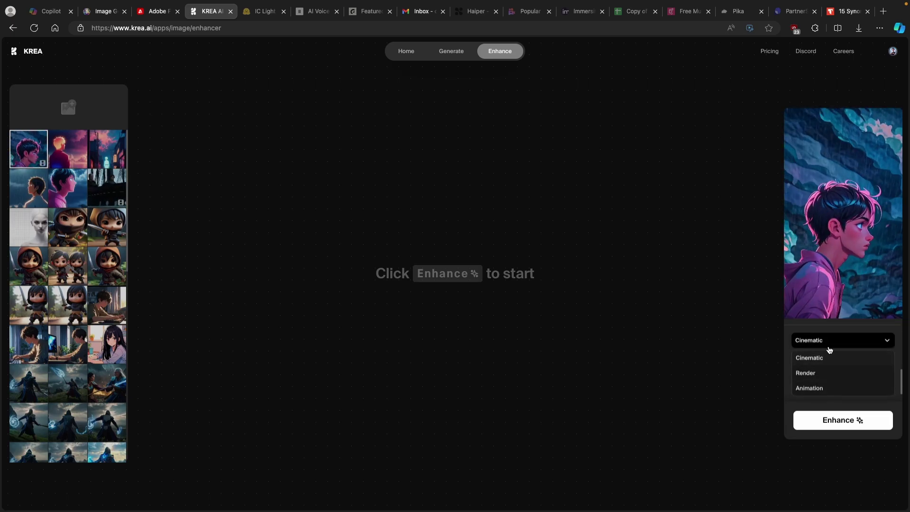
click(826, 392)
scroll(824, 379, down, 2)
click(886, 397)
scroll(878, 366, down, 2)
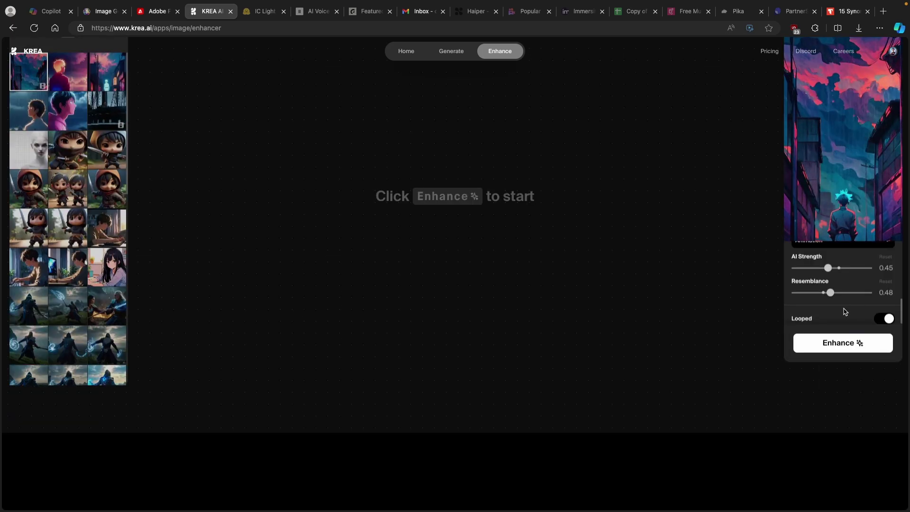
scroll(845, 308, down, 3)
scroll(840, 283, up, 3)
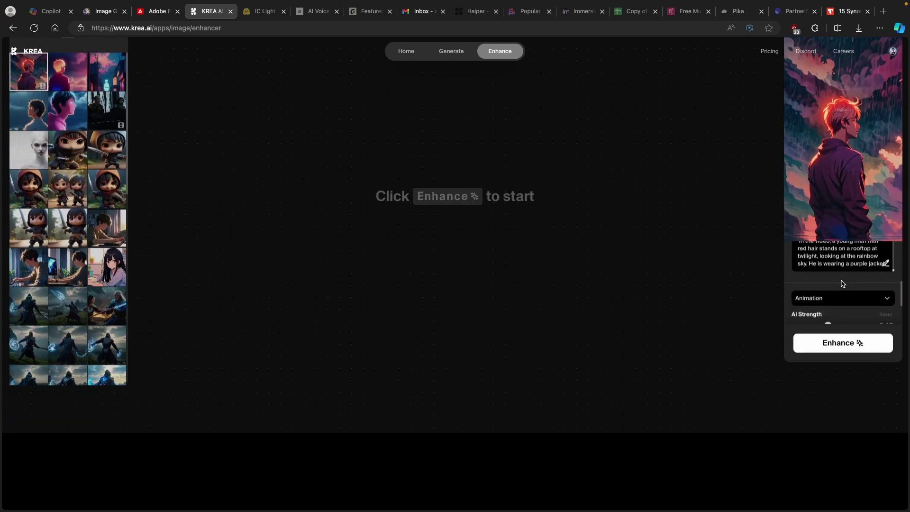
scroll(847, 297, down, 1)
scroll(847, 297, up, 1)
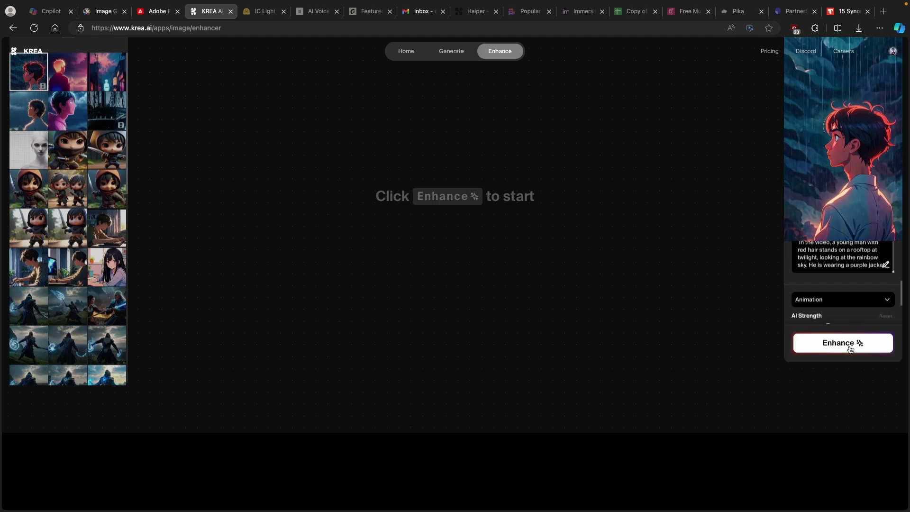
Start enhancing video.mp4 at 1x and 120fps in Animation style with looping
click(855, 344)
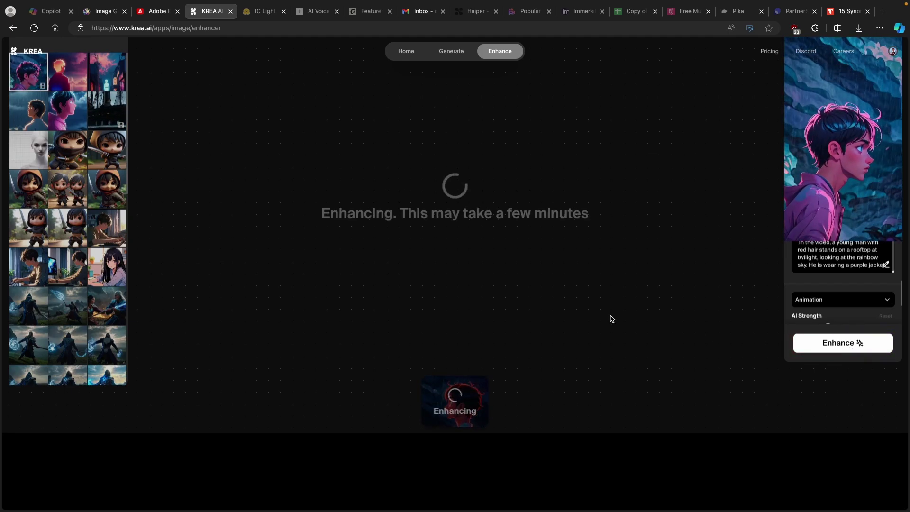